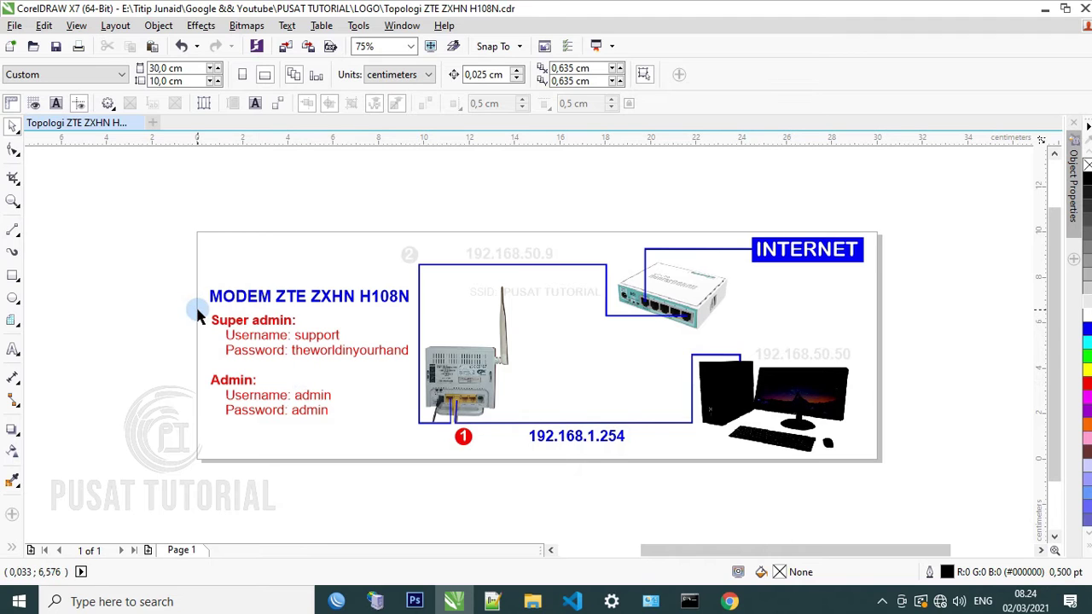
Sign in to the router admin at 192.168.1.254 with the super admin username and password
left_click_drag(199, 311, 417, 367)
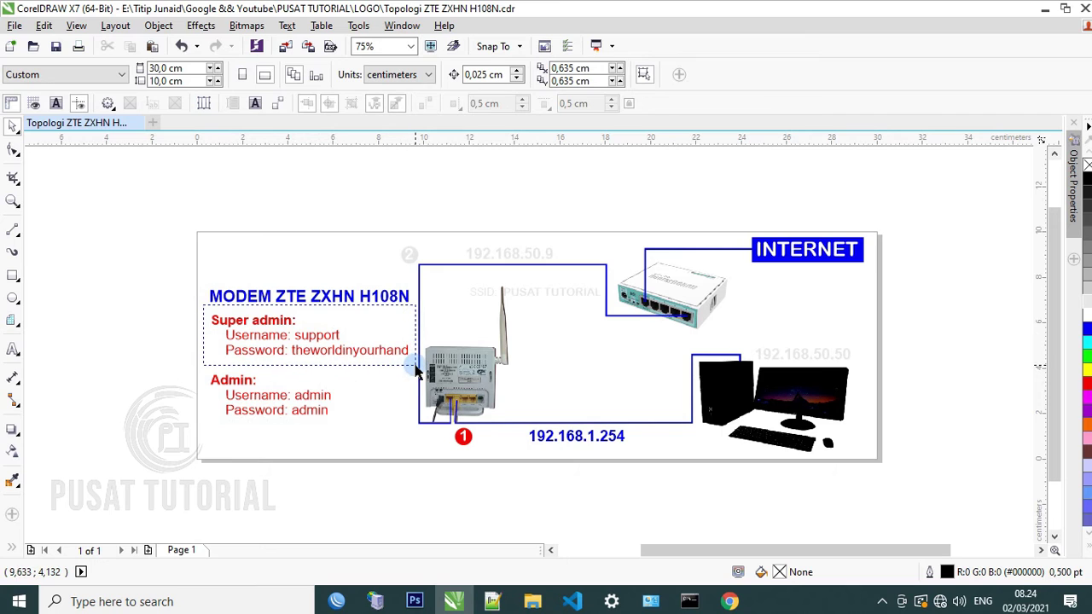
left_click(730, 601)
left_click(461, 150)
type("support")
key("Tab")
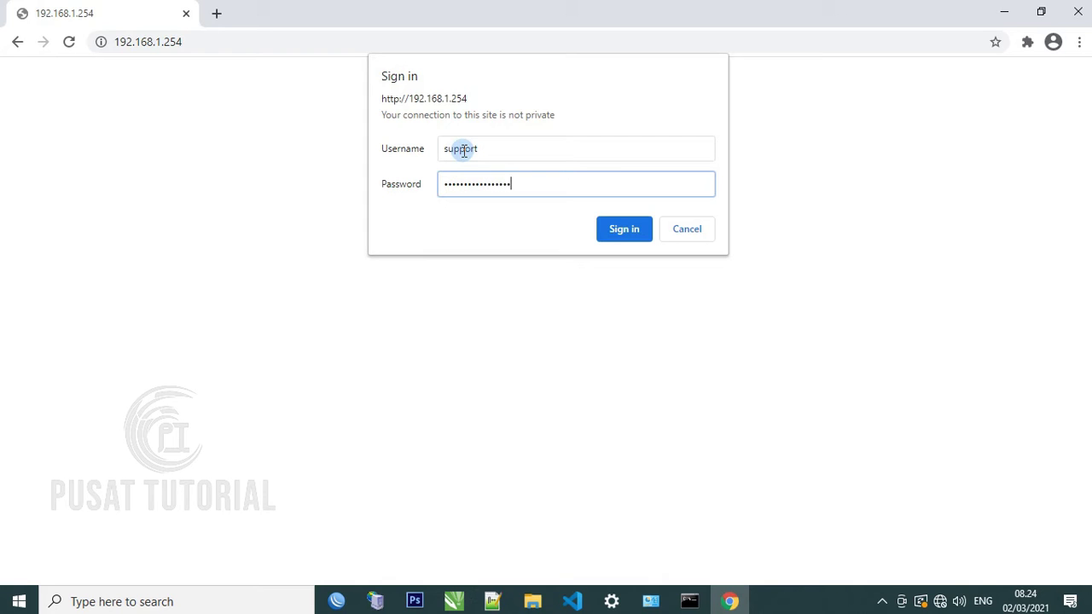
key("Return")
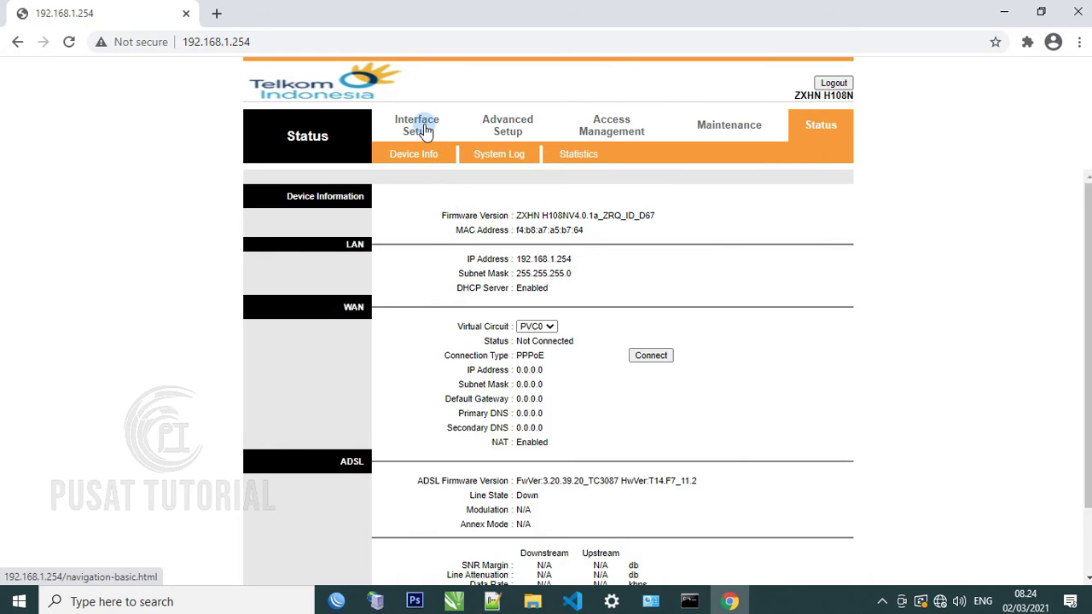
Switch the PVC0 Internet connection to Bridge Mode (1483 Bridged IP LLC) and save it
left_click(425, 128)
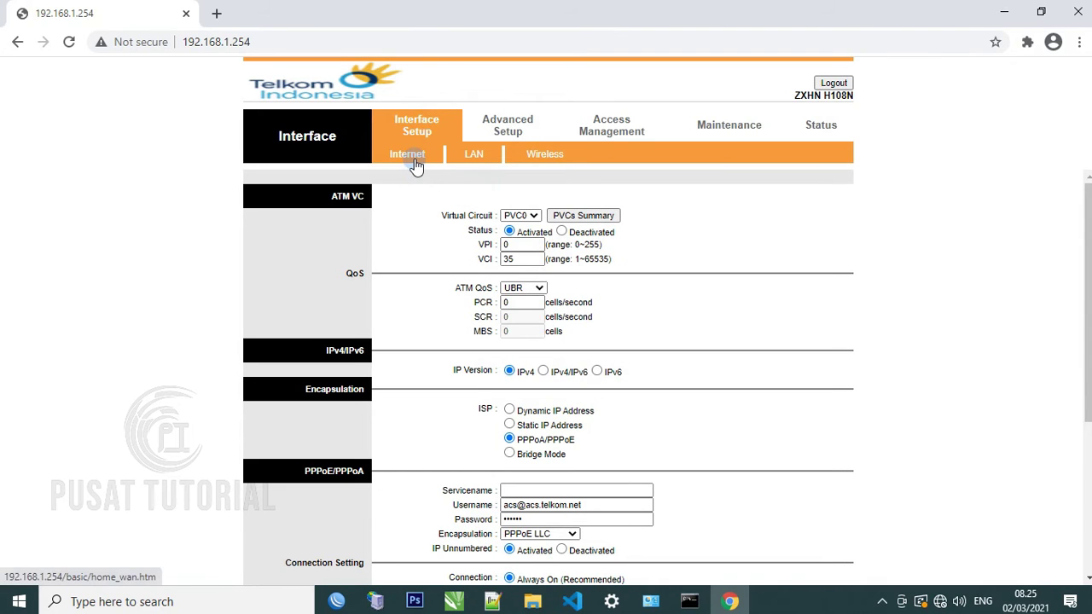
left_click(408, 154)
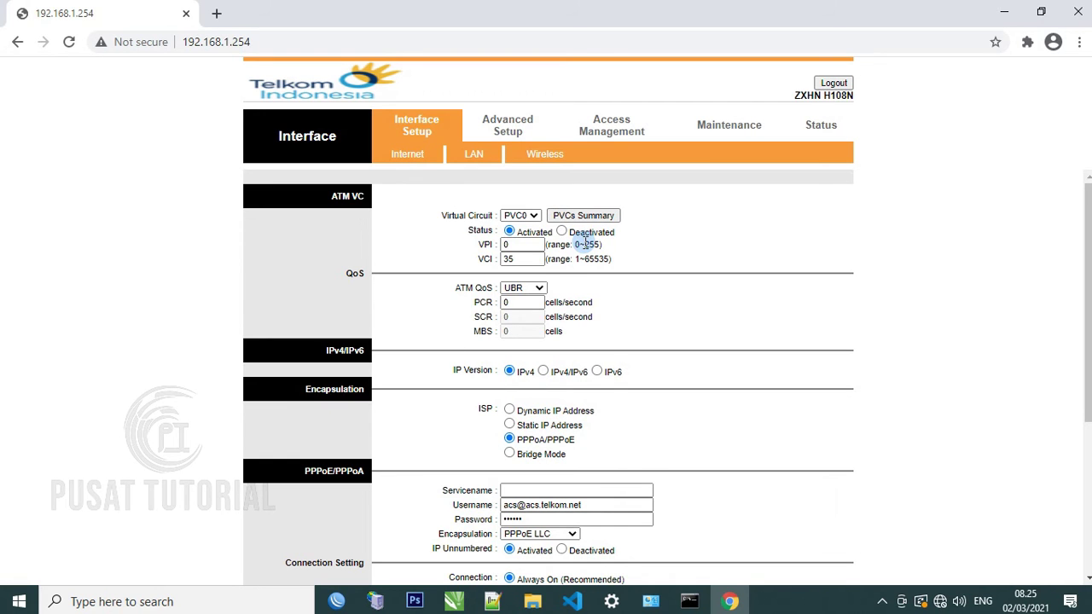
scroll(585, 245, "down", 1)
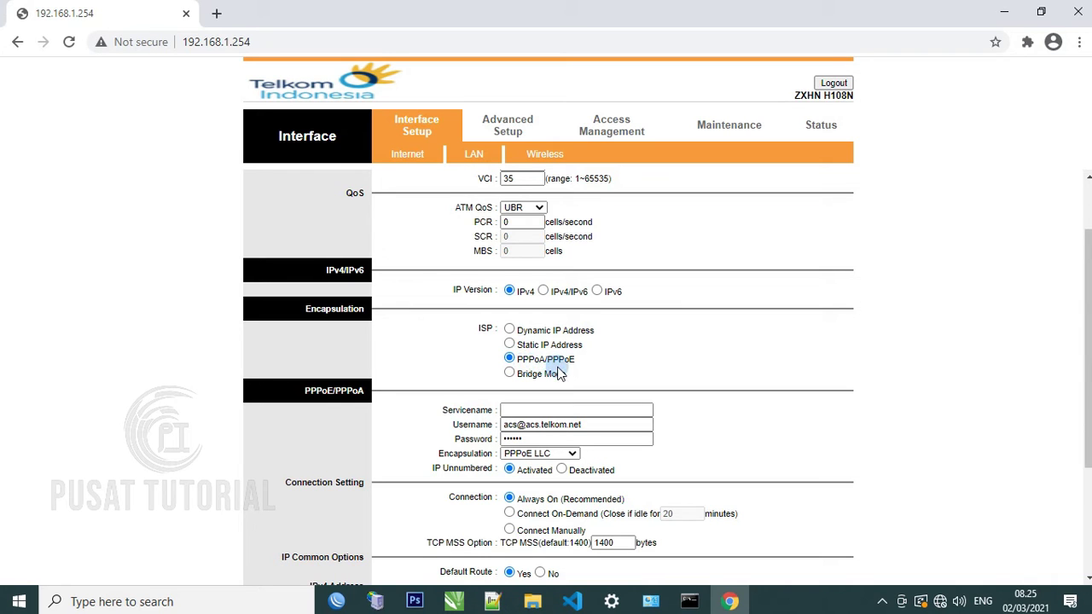
left_click(510, 373)
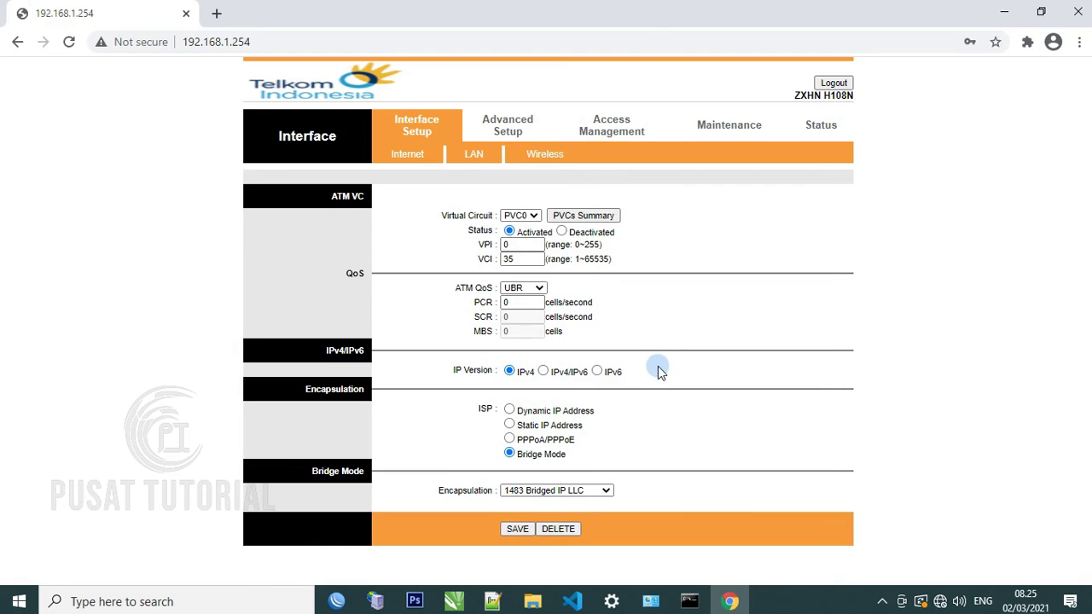
left_click(516, 528)
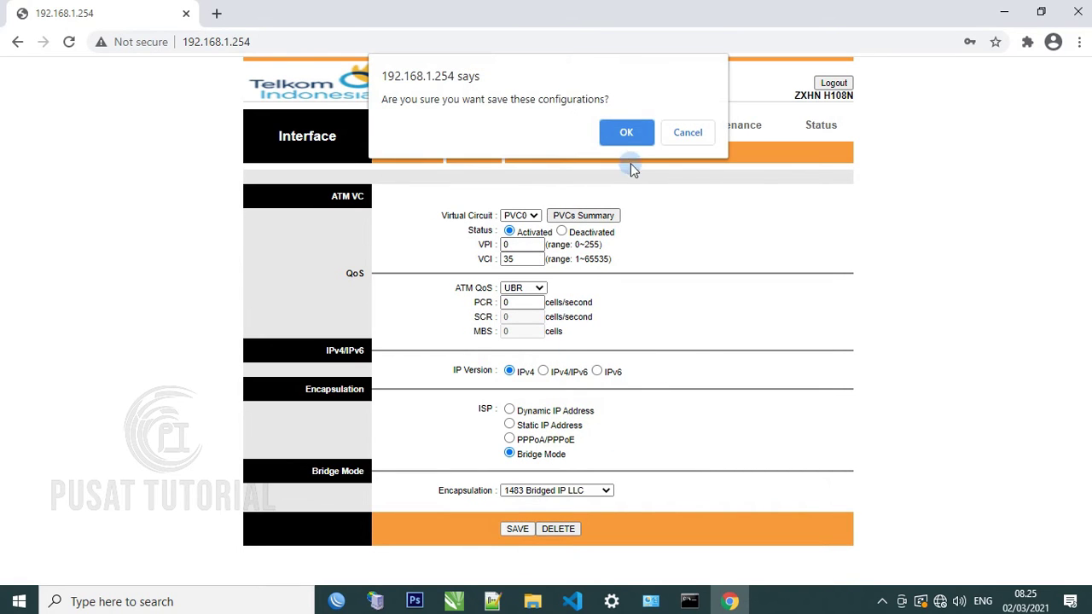
left_click(625, 134)
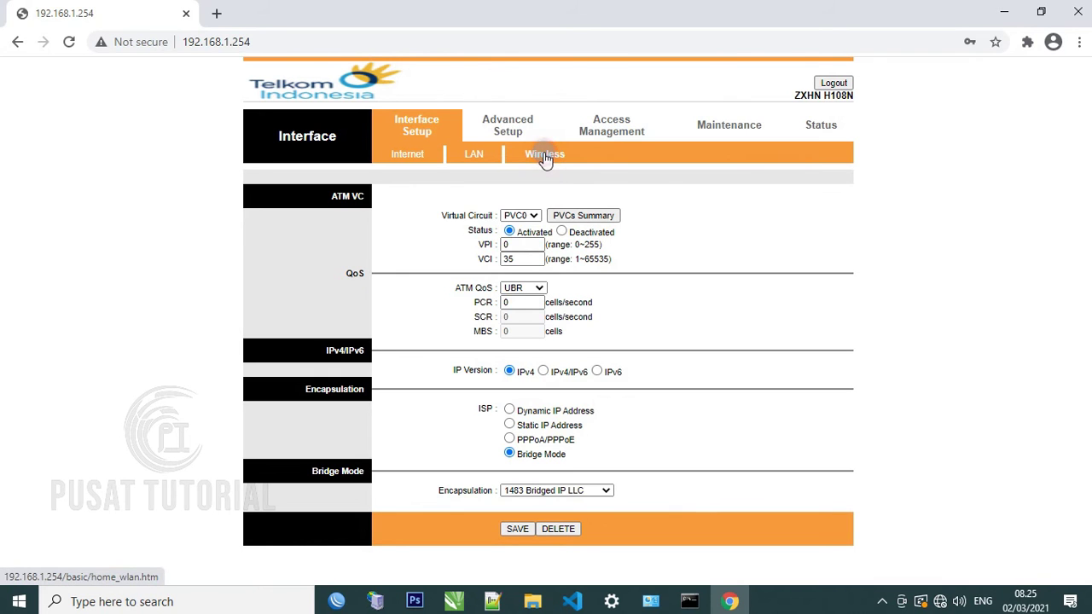
left_click(545, 157)
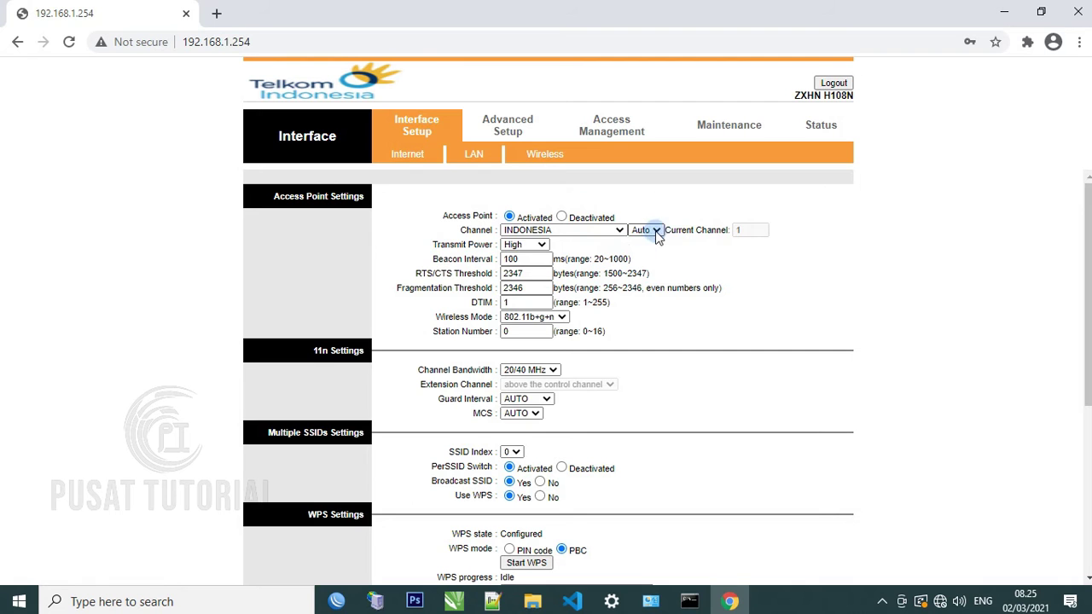
Change the wireless access point channel from Auto to 09
scroll(570, 375, "down", 2)
scroll(569, 376, "down", 3)
scroll(638, 337, "up", 5)
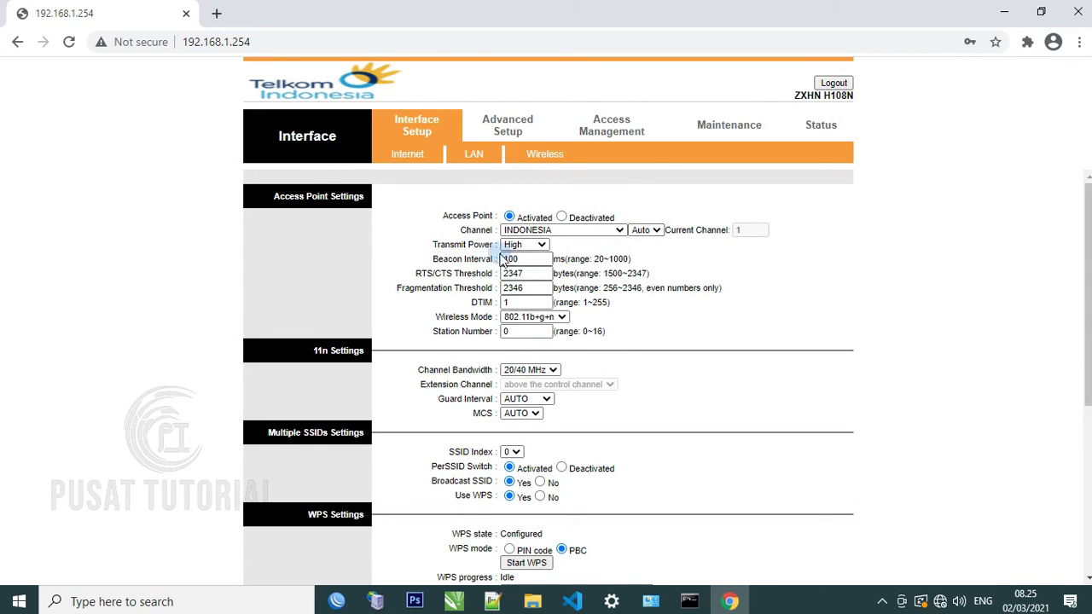
left_click(657, 232)
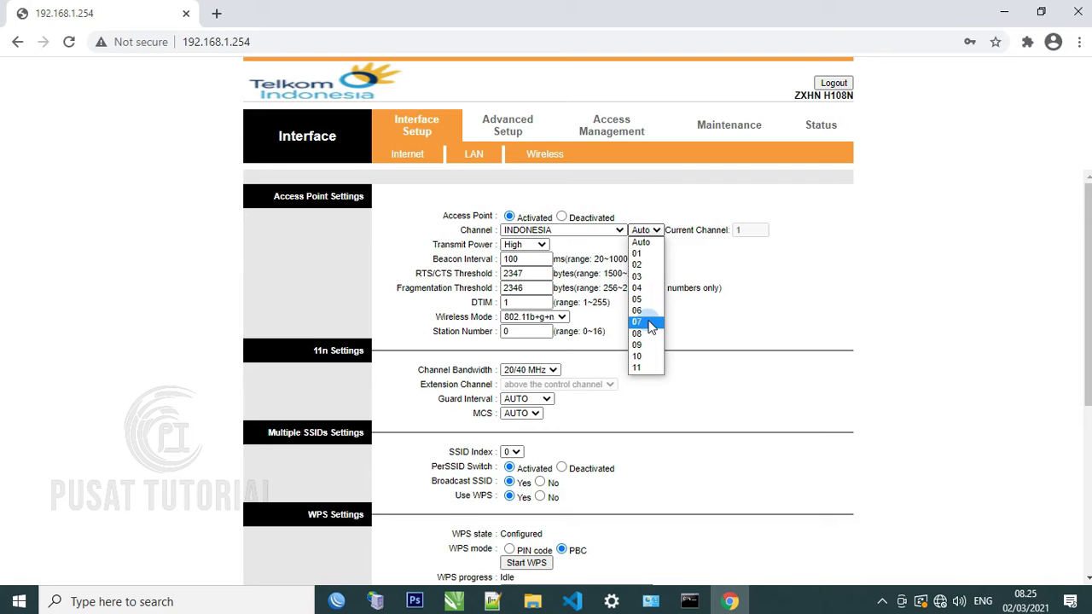
left_click(648, 323)
left_click(649, 230)
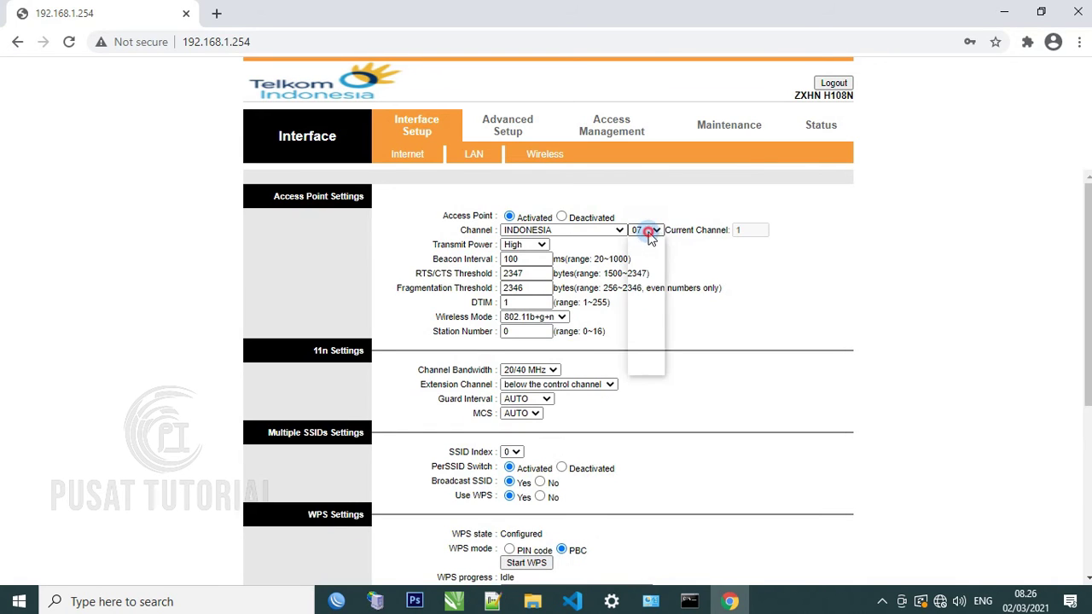
left_click(650, 344)
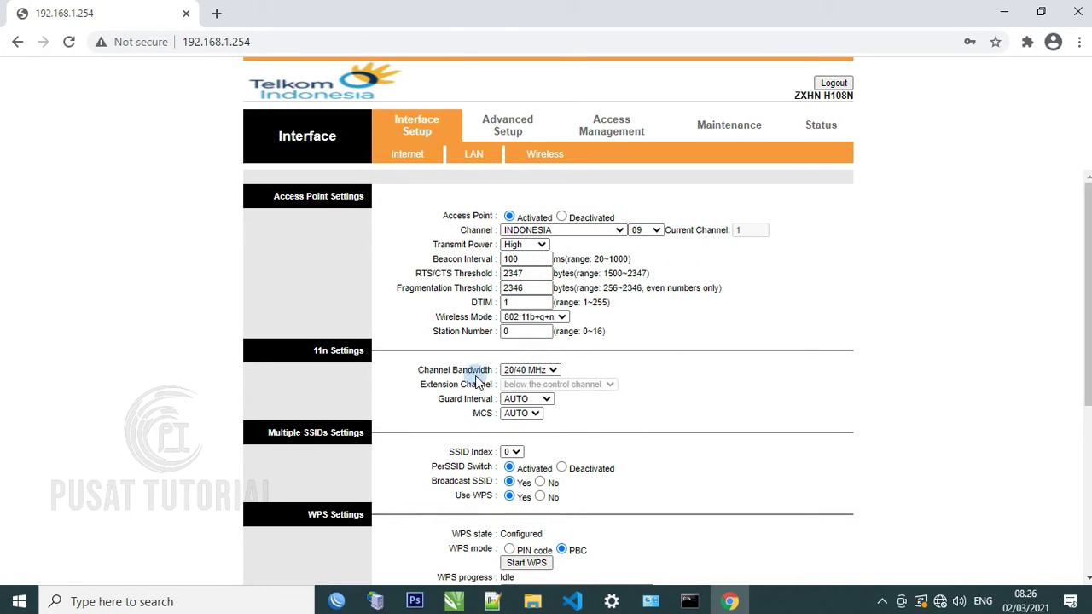
Set the wireless channel bandwidth to 20 MHz
left_click(553, 370)
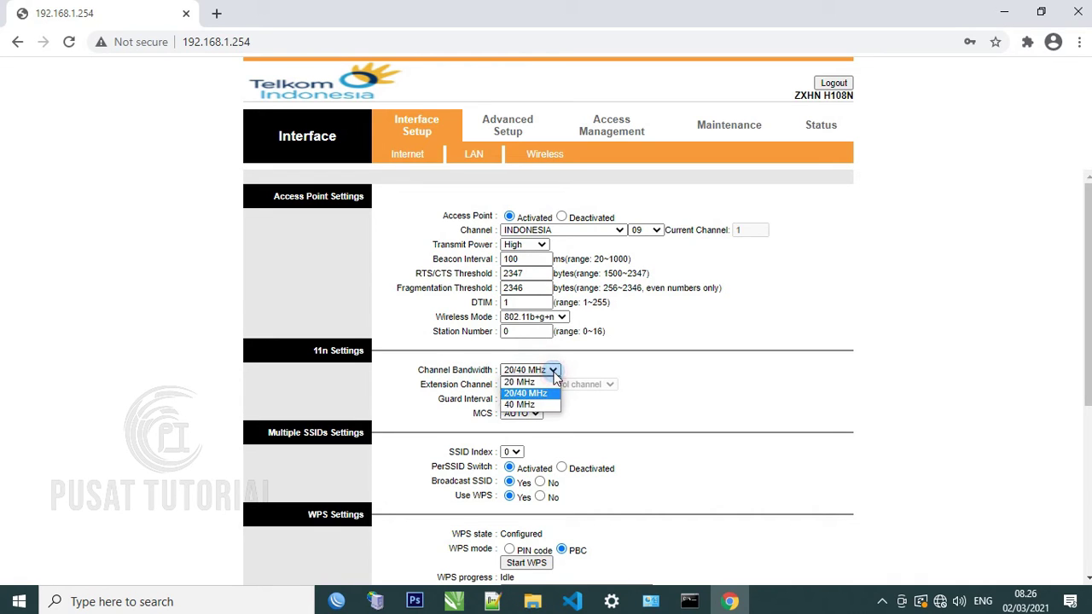
left_click(548, 383)
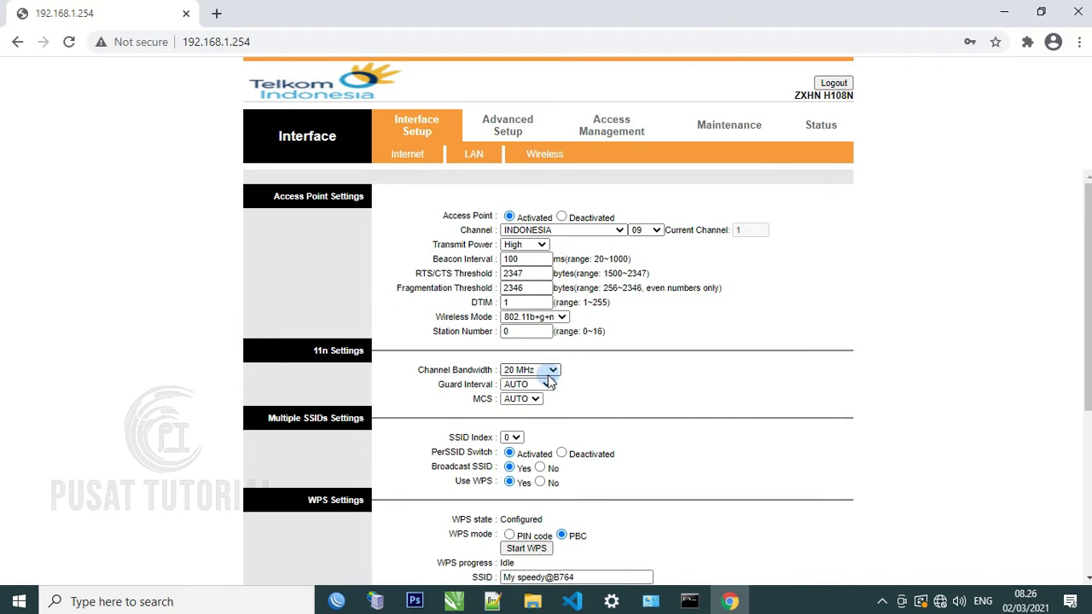
scroll(548, 382, "down", 1)
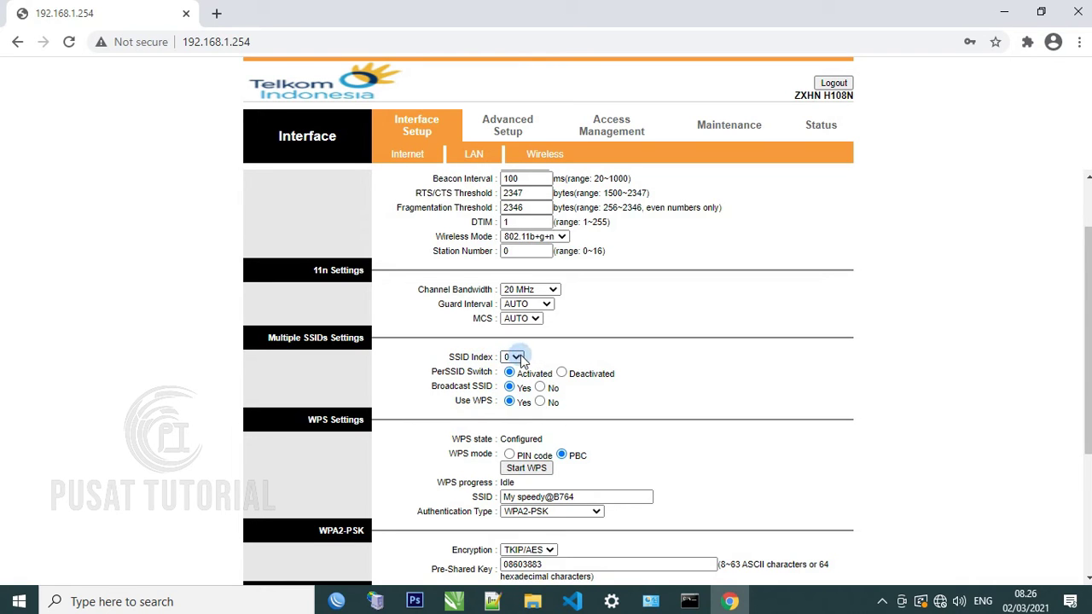
Keep SSID index 0, set Use WPS to No, and select the current network name
left_click(519, 358)
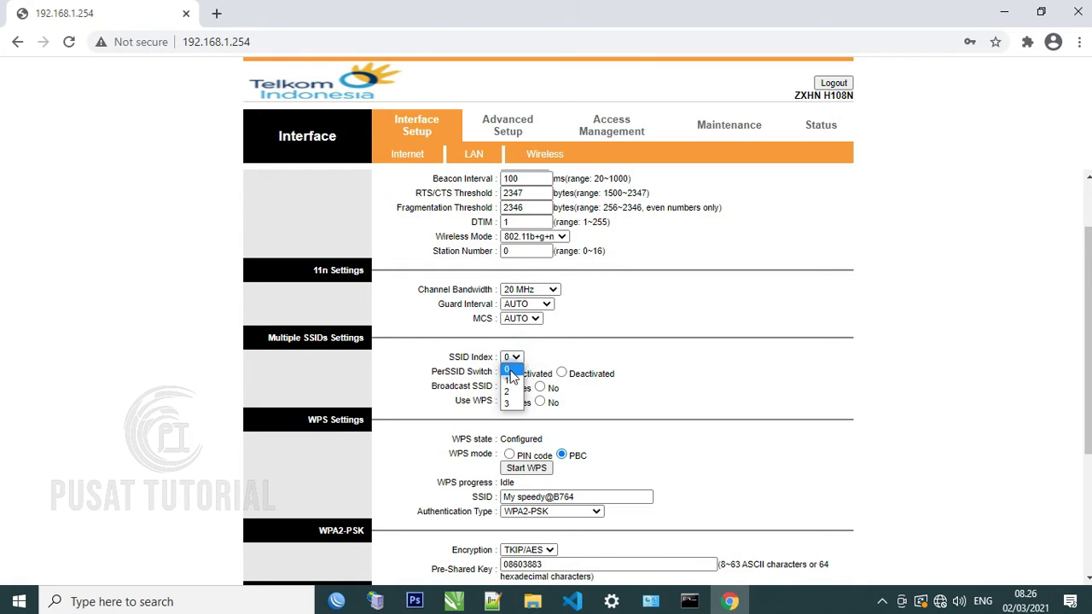
left_click(515, 372)
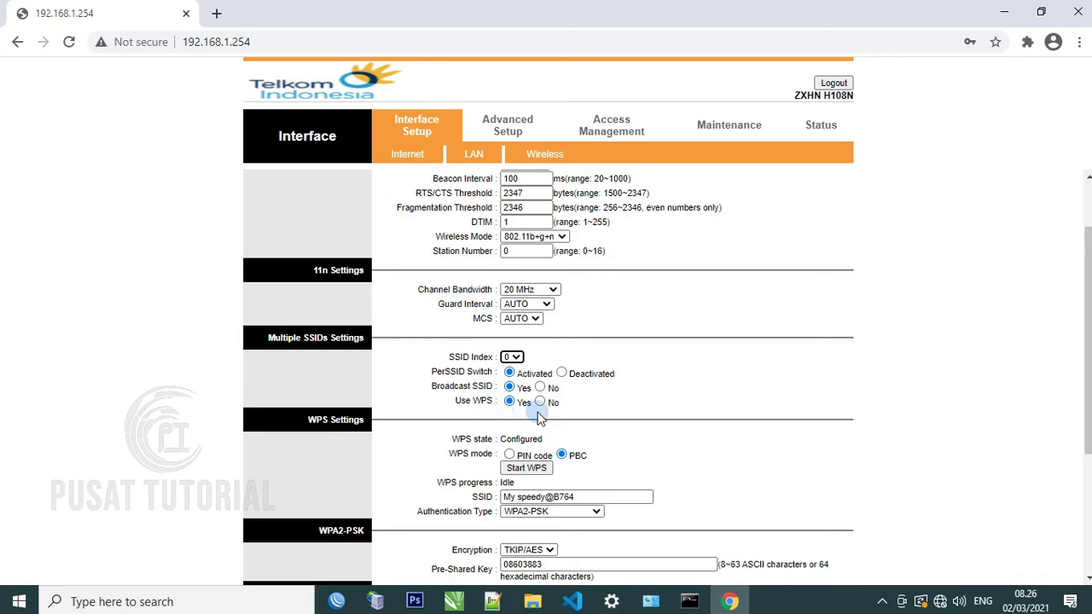
left_click(540, 402)
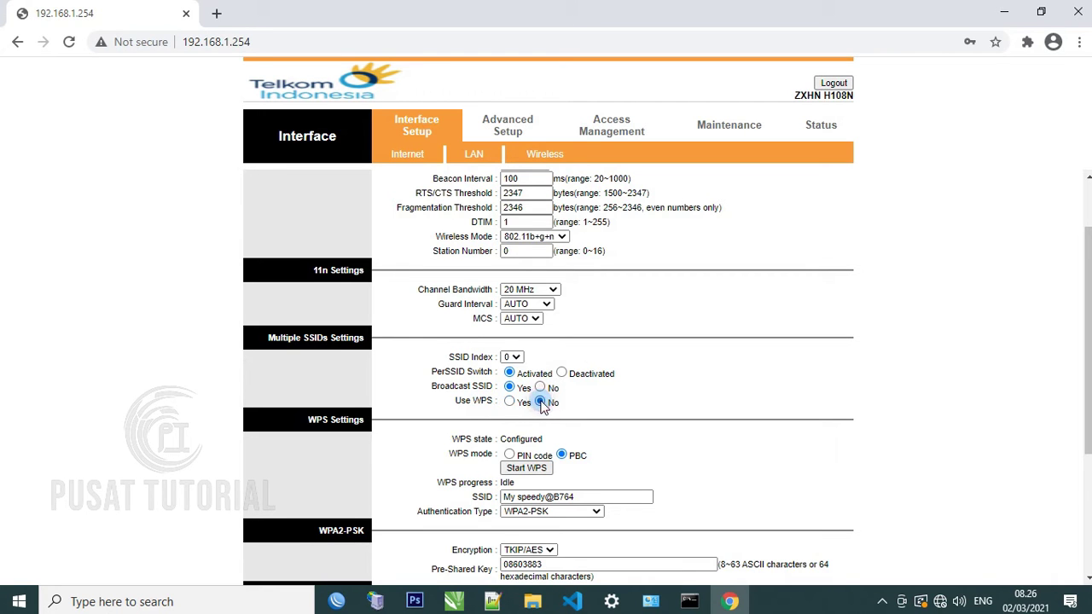
scroll(625, 370, "down", 3)
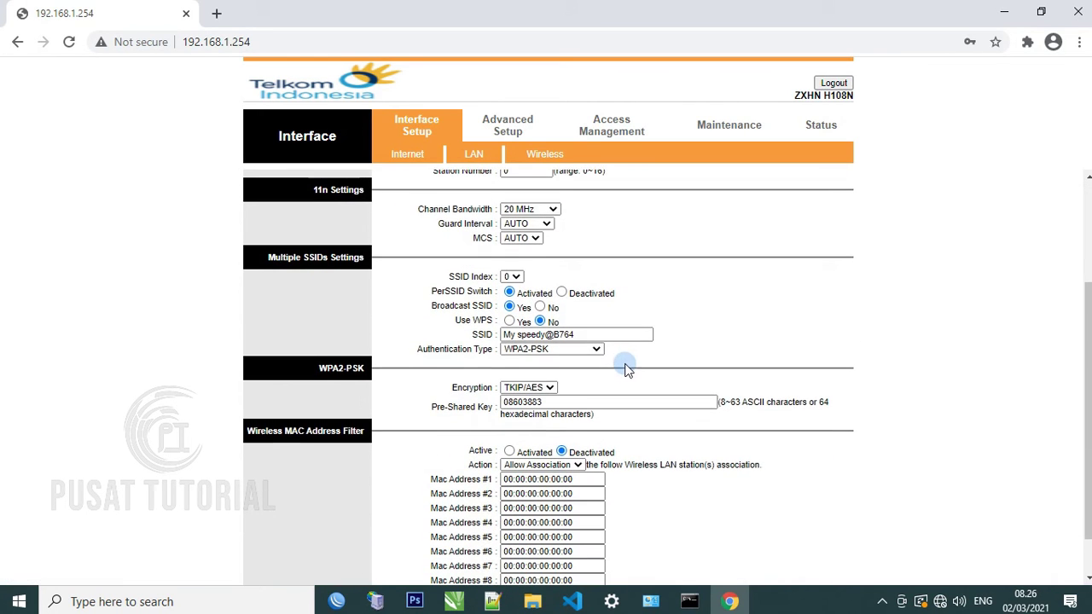
left_click_drag(581, 334, 474, 334)
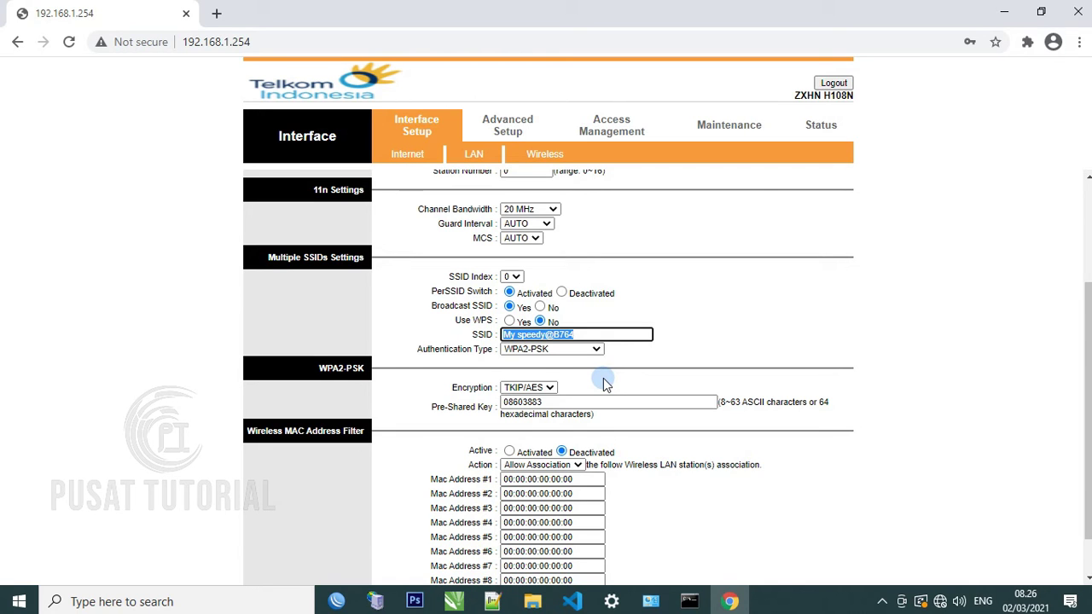
Rename the main wireless network to 'PUSAT TUTORIAL 9'
type("PUS")
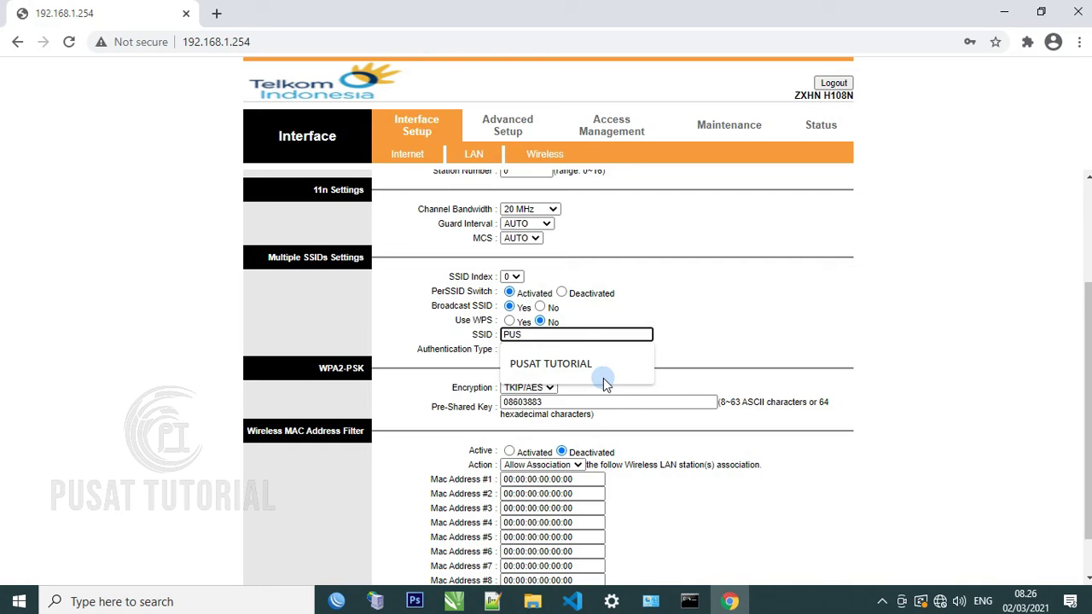
type("AT TUOT")
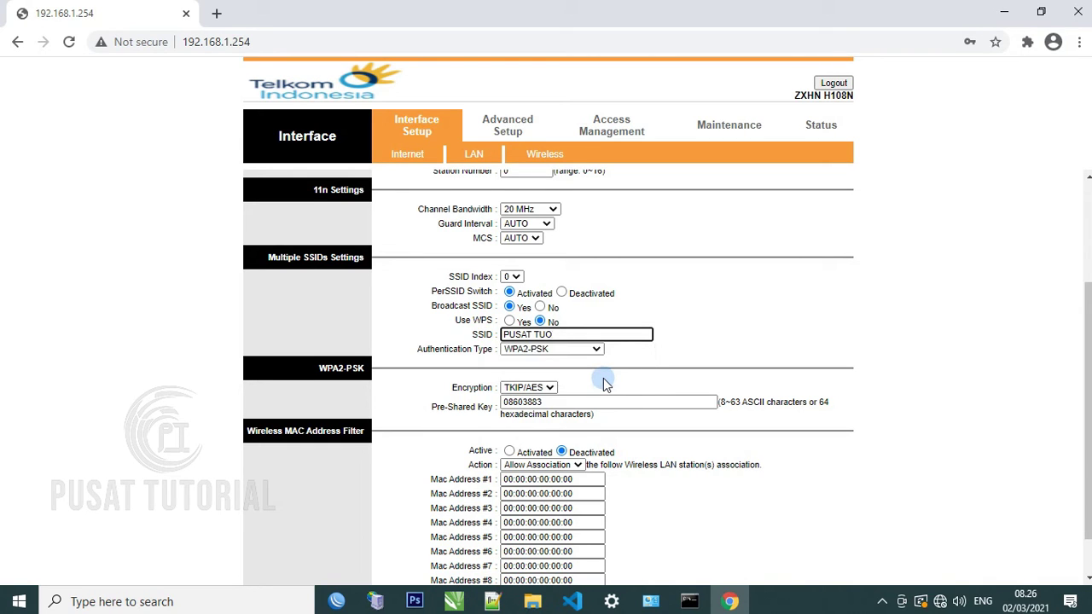
key("BackSpace")
type("TORIAL 9")
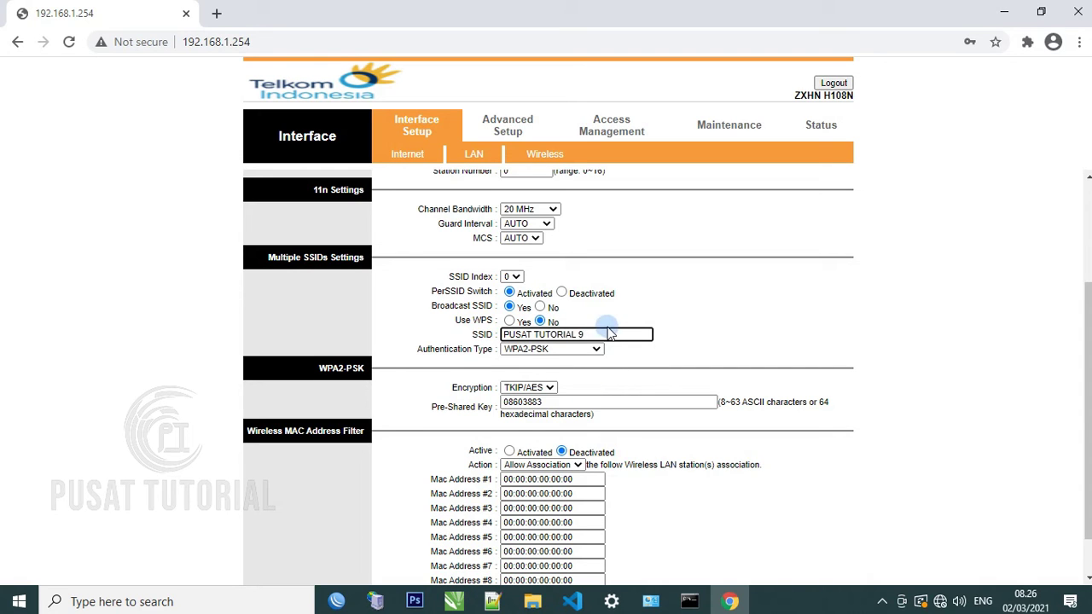
left_click(755, 309)
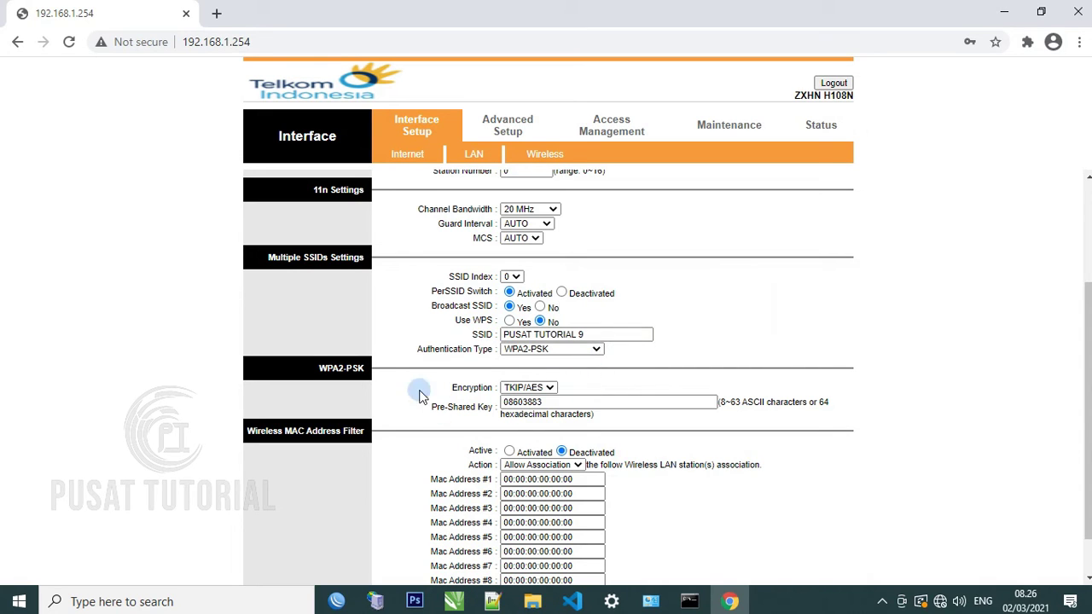
Set wireless authentication to Disabled and save the wireless settings
left_click(589, 352)
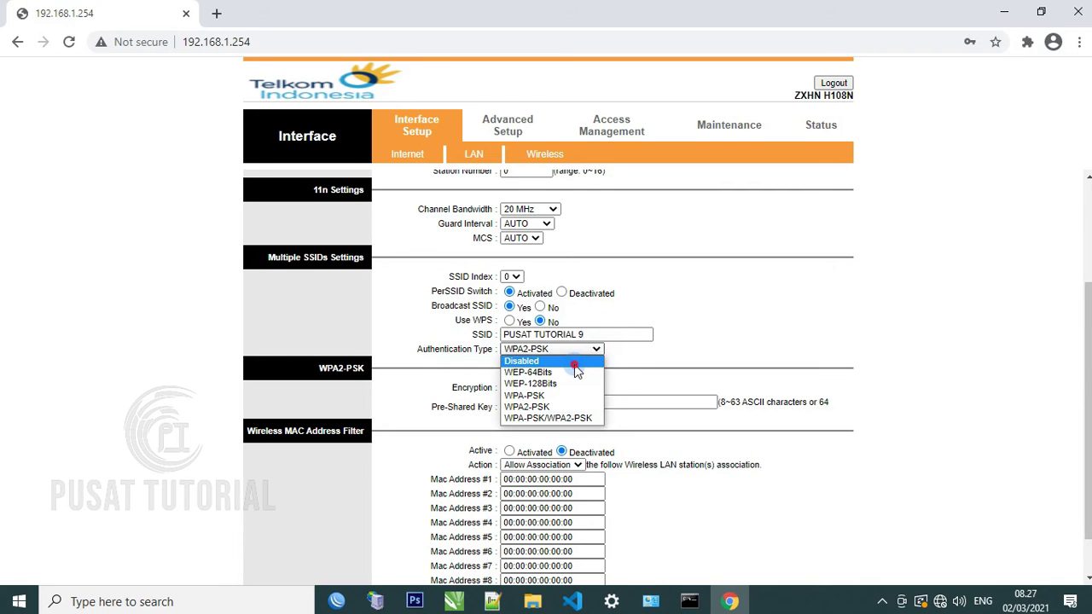
left_click(574, 364)
scroll(578, 417, "down", 2)
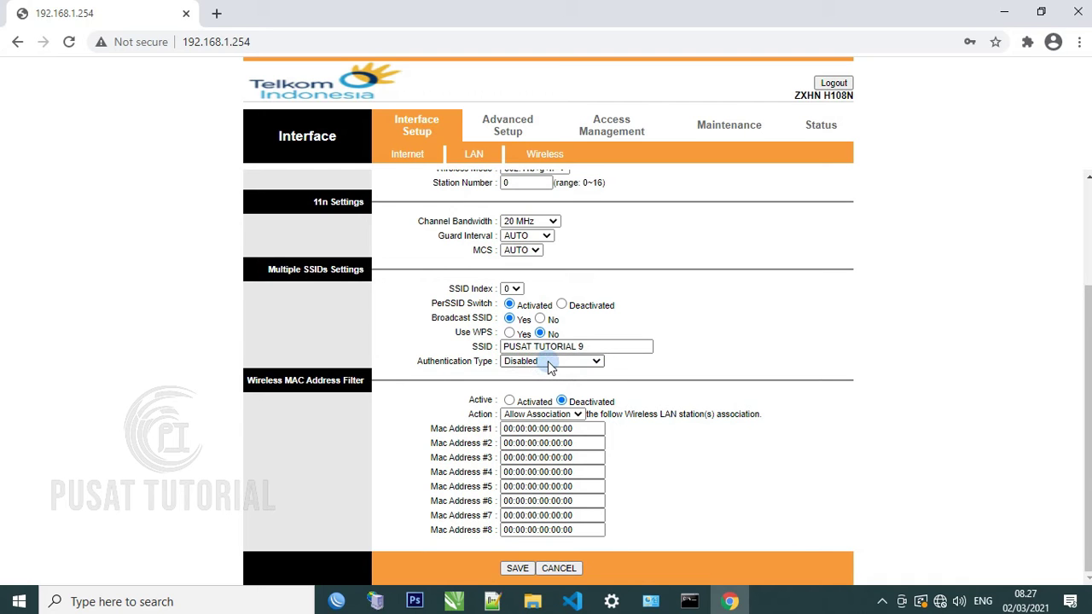
scroll(537, 375, "up", 3)
scroll(538, 376, "down", 3)
scroll(538, 375, "up", 3)
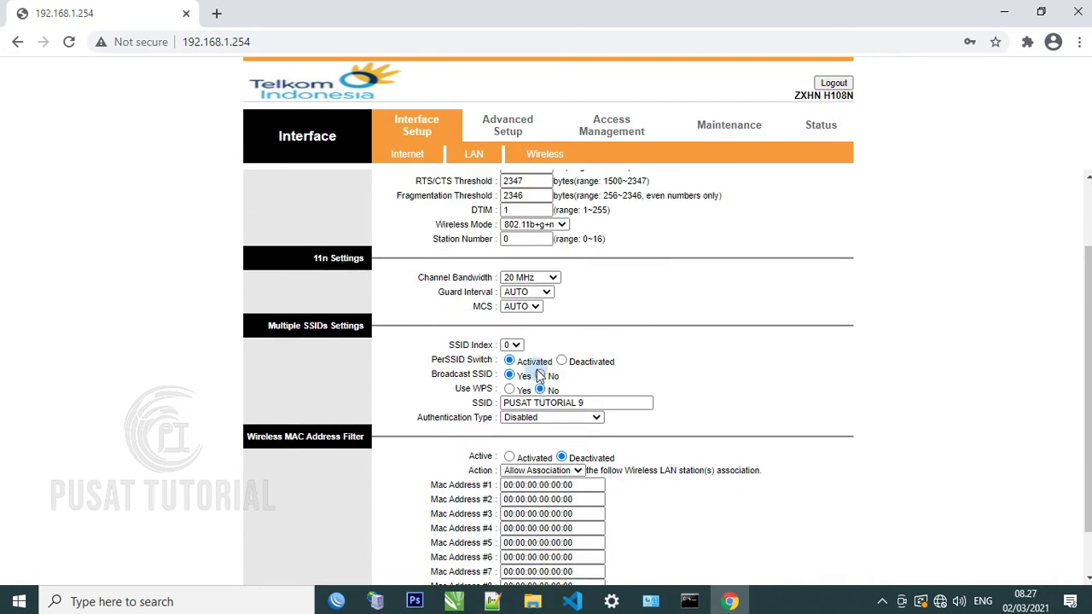
scroll(543, 354, "down", 3)
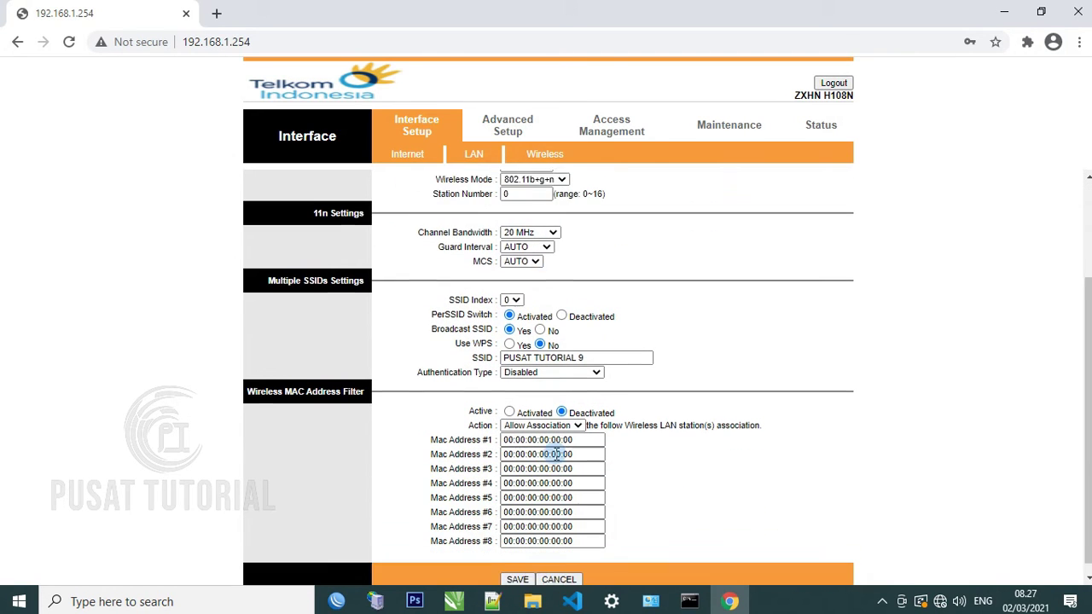
left_click(512, 568)
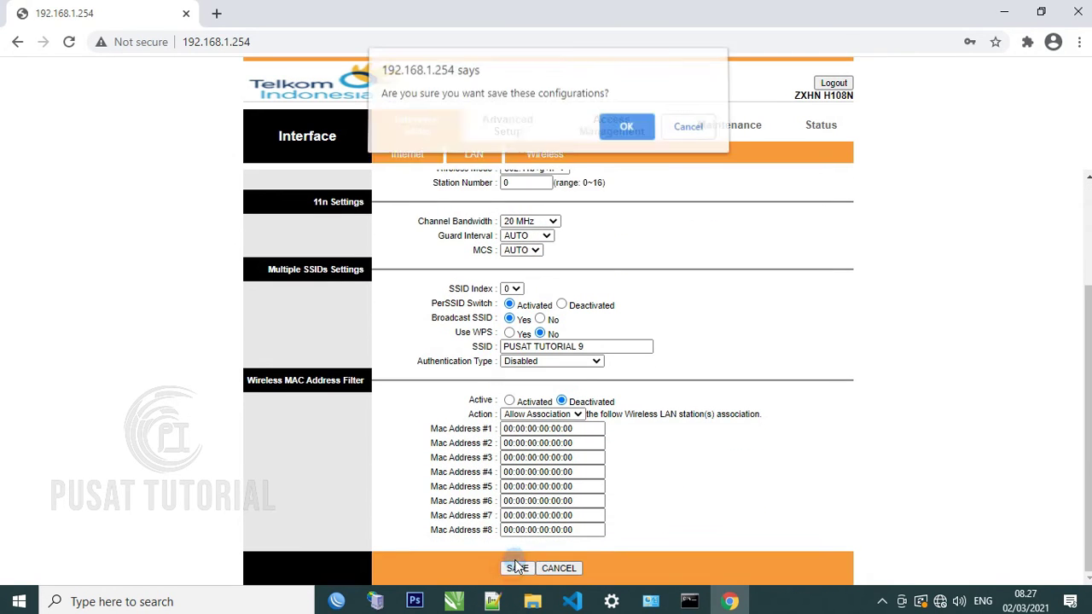
left_click(629, 131)
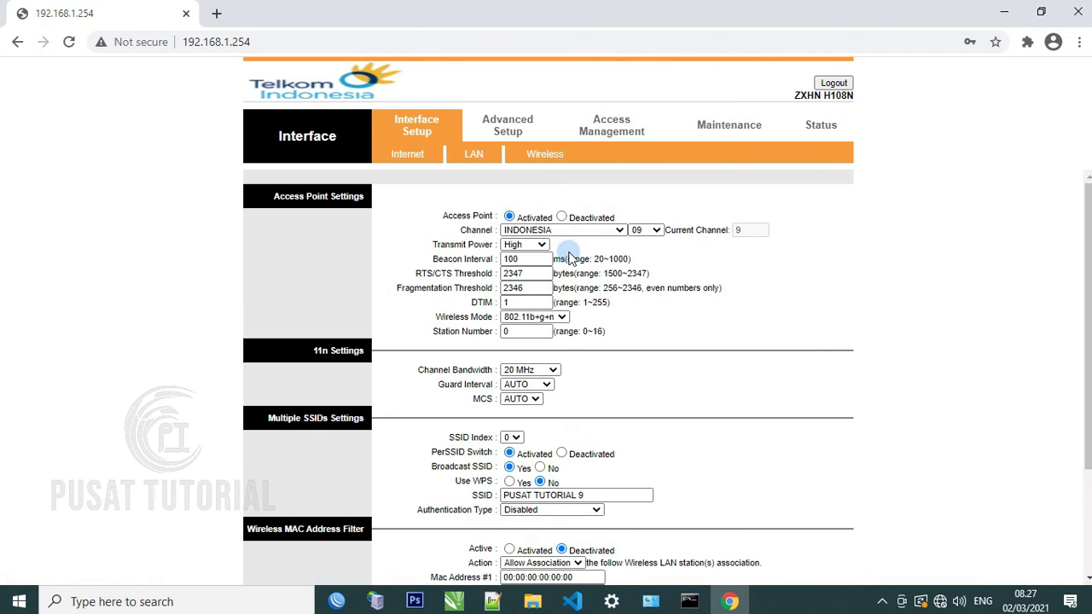
Restart Wi-Fi and check that PUSAT TUTORIAL 9 appears as an open network
left_click(941, 597)
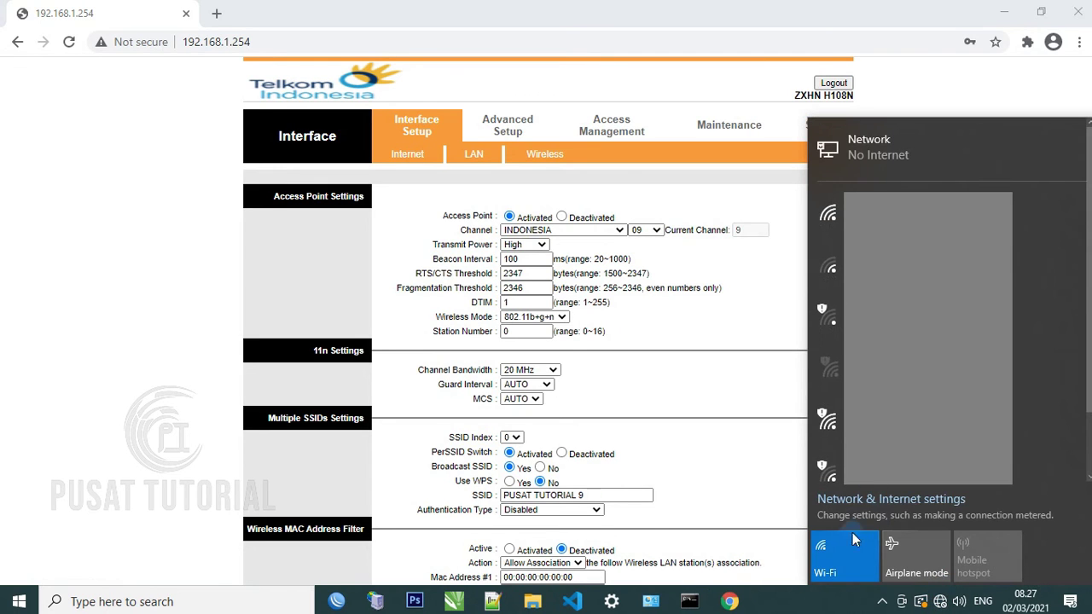
left_click(831, 552)
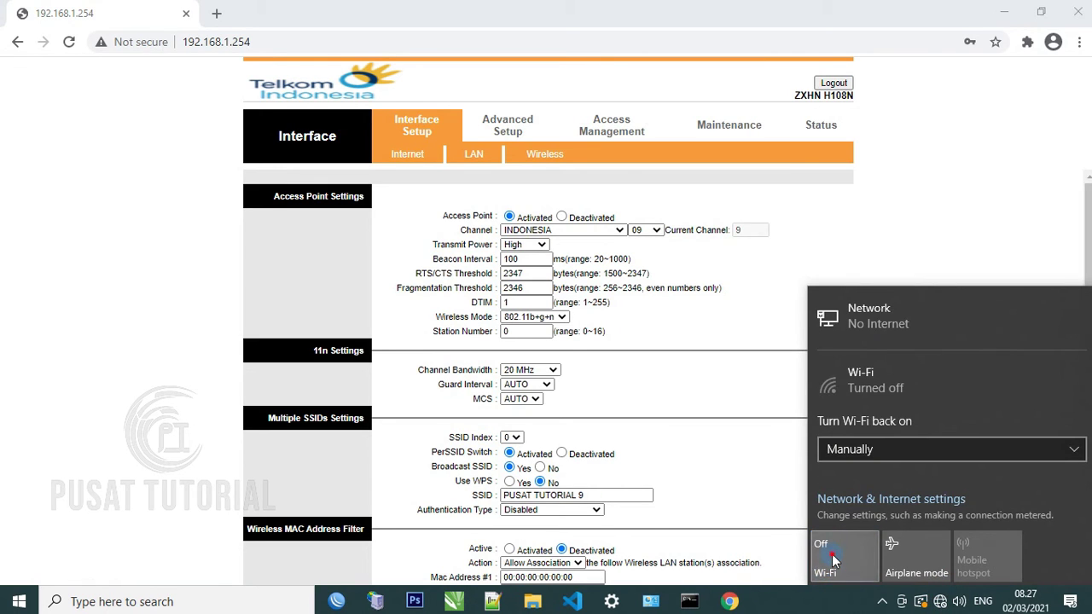
left_click(833, 550)
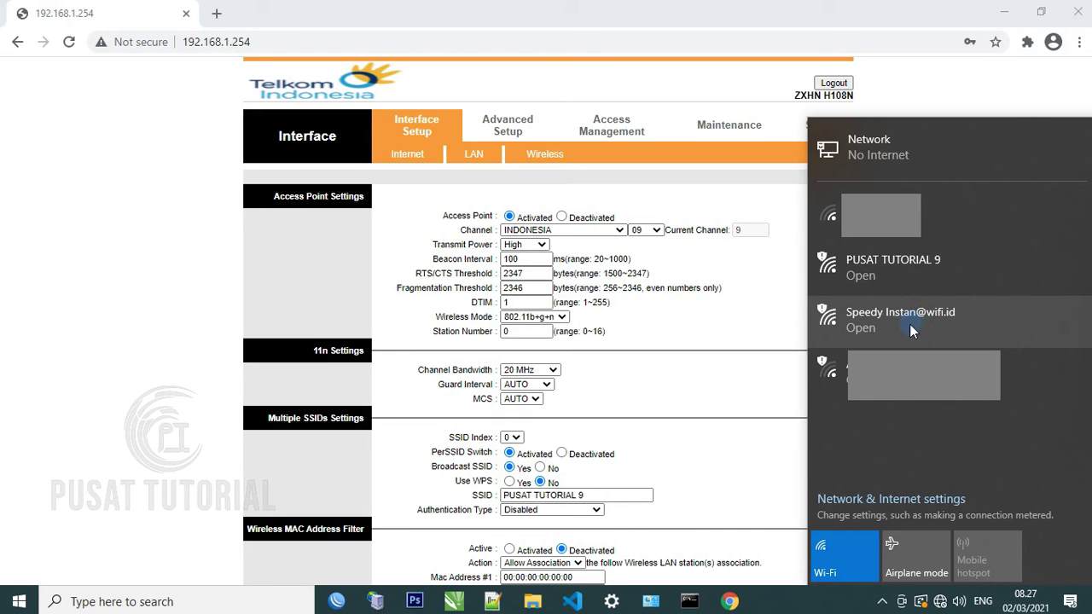
left_click(657, 377)
scroll(585, 417, "down", 1)
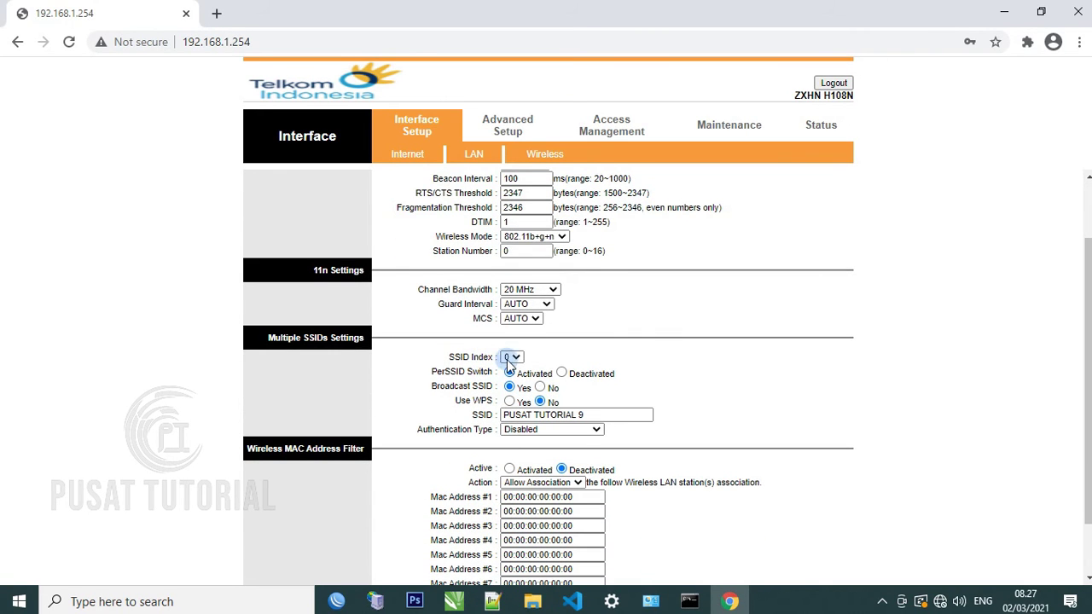
left_click(515, 358)
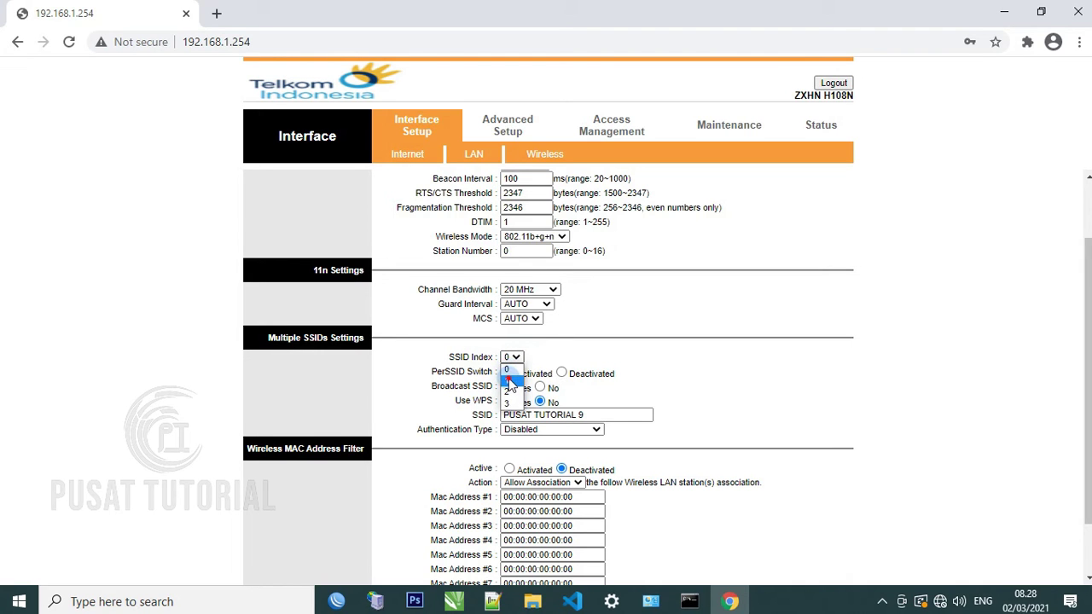
left_click(510, 383)
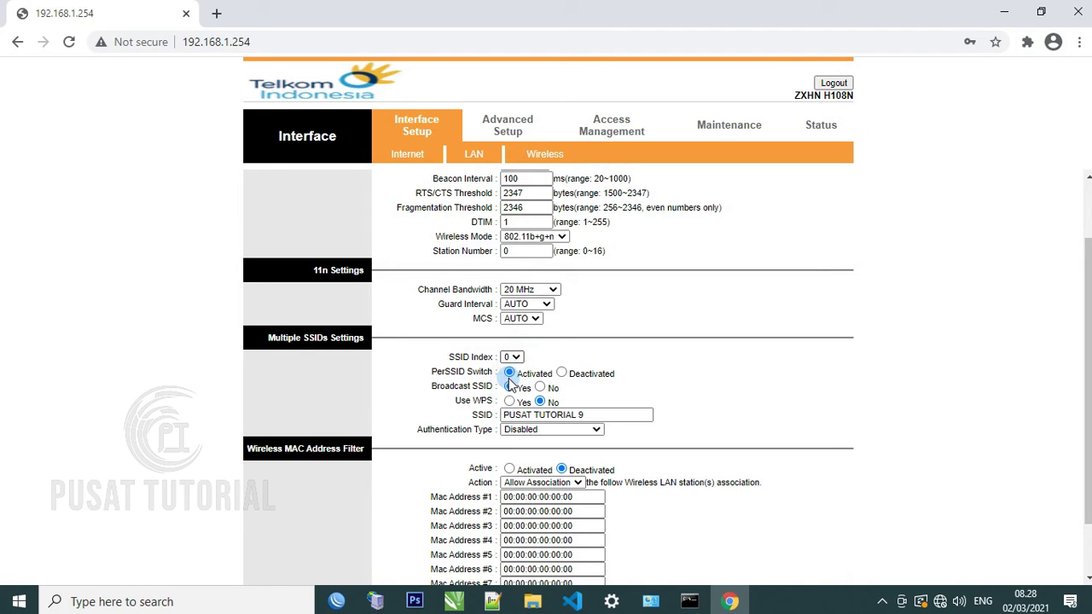
scroll(570, 363, "down", 1)
scroll(570, 362, "down", 1)
left_click(589, 346)
left_click_drag(589, 346, 501, 349)
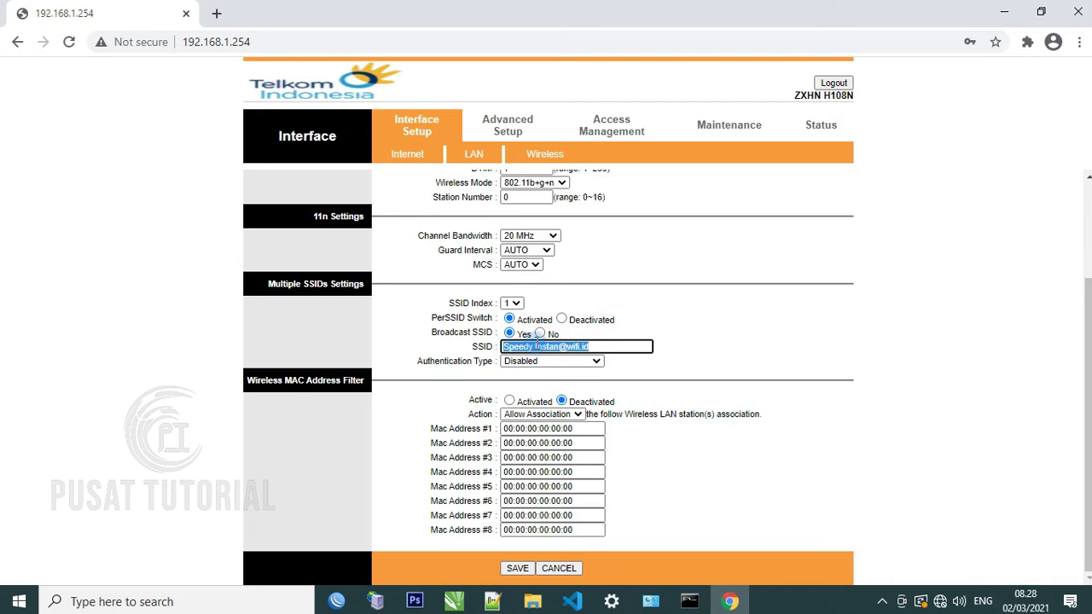
left_click(562, 319)
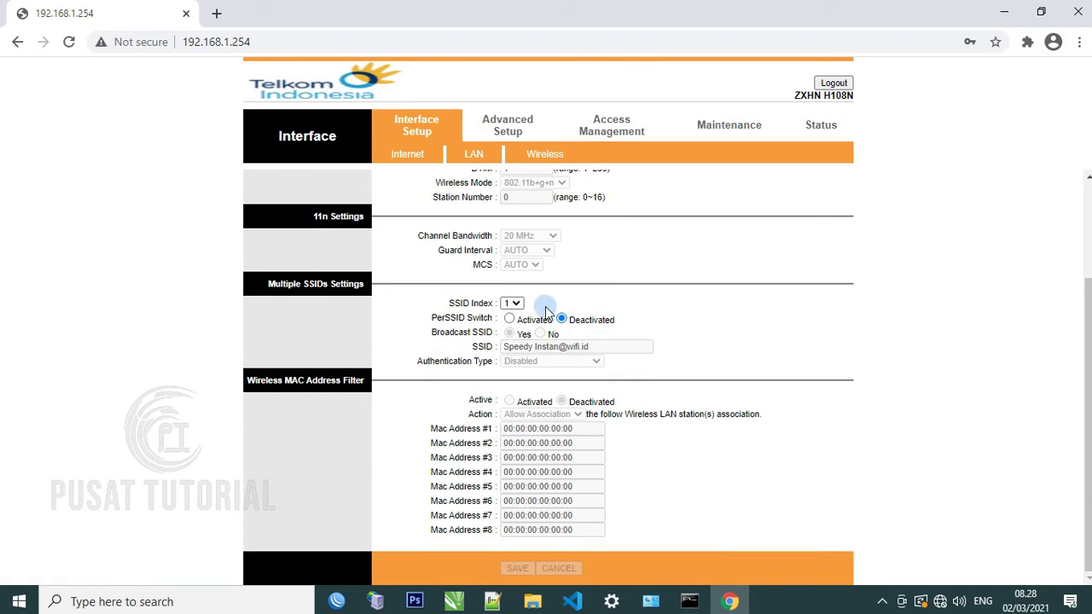
Verify SSID indexes 2 and 3 are deactivated, return to index 0, and save
left_click(512, 304)
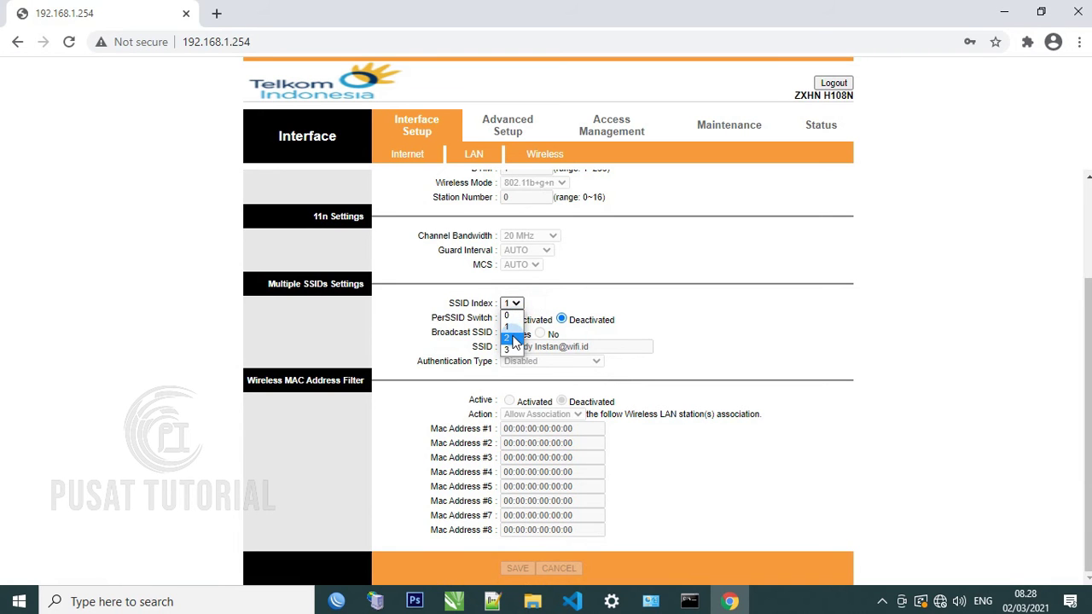
left_click(512, 339)
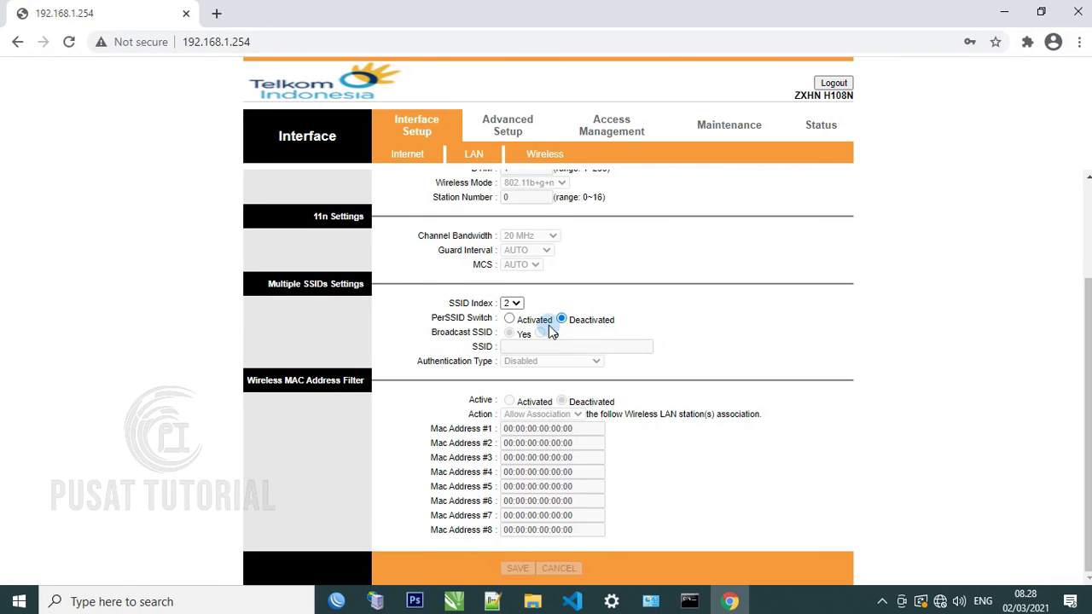
left_click(512, 304)
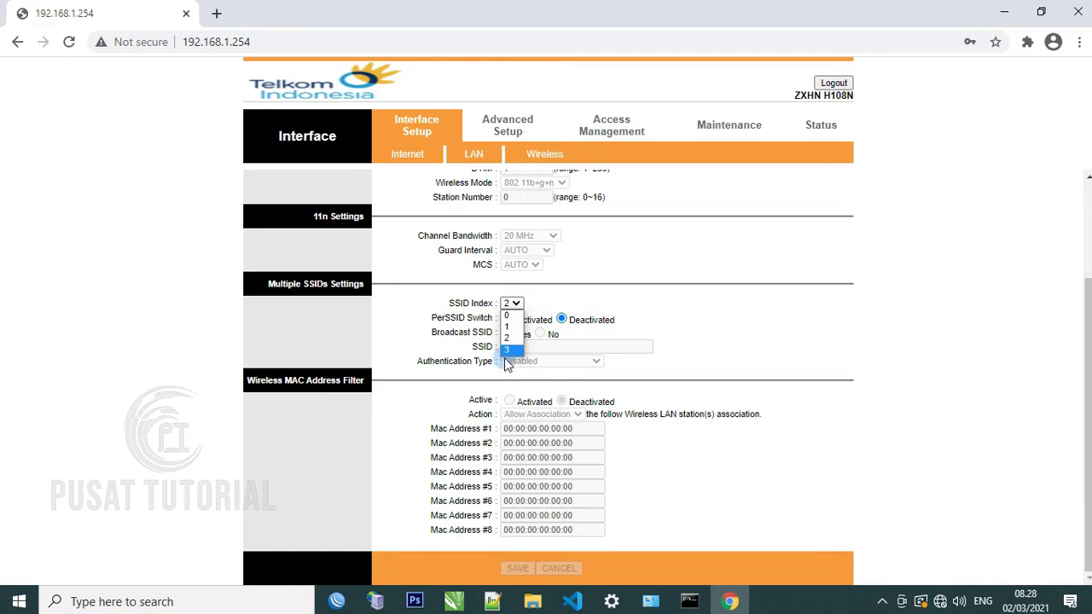
left_click(507, 353)
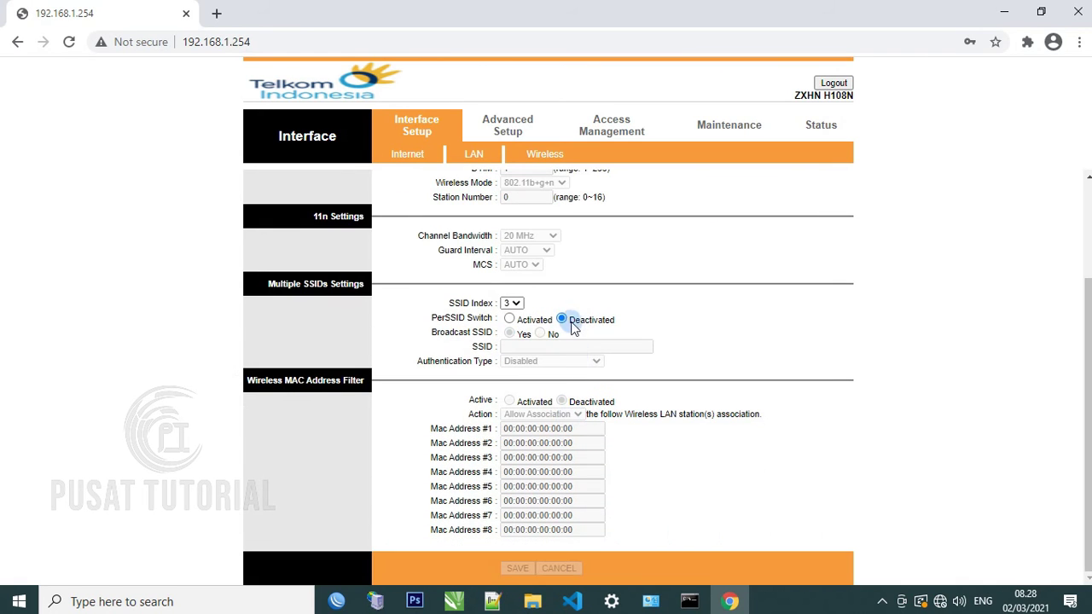
left_click(515, 303)
left_click(511, 312)
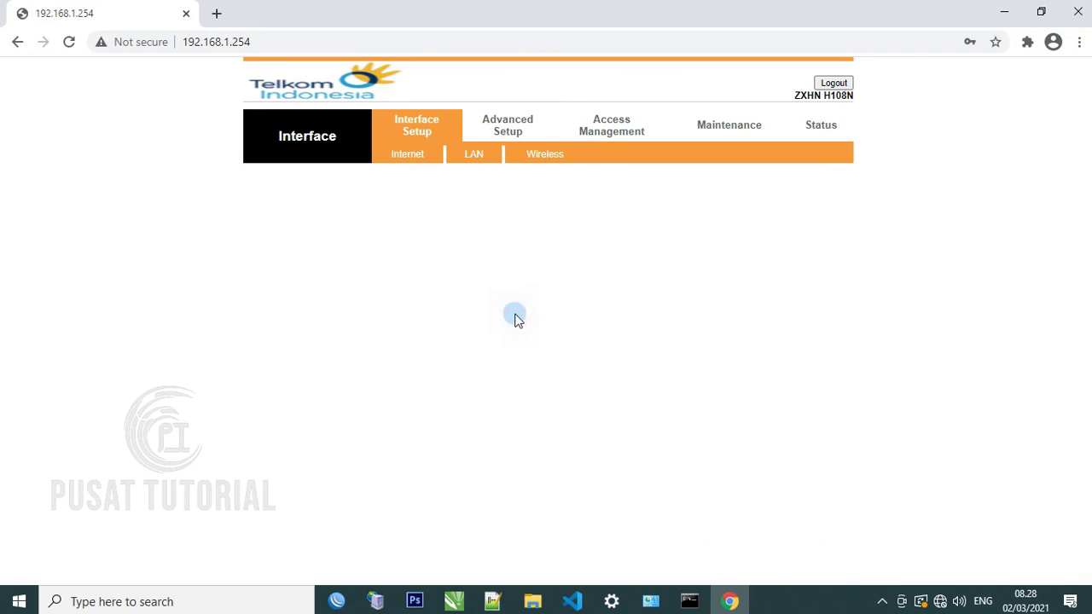
scroll(616, 373, "down", 2)
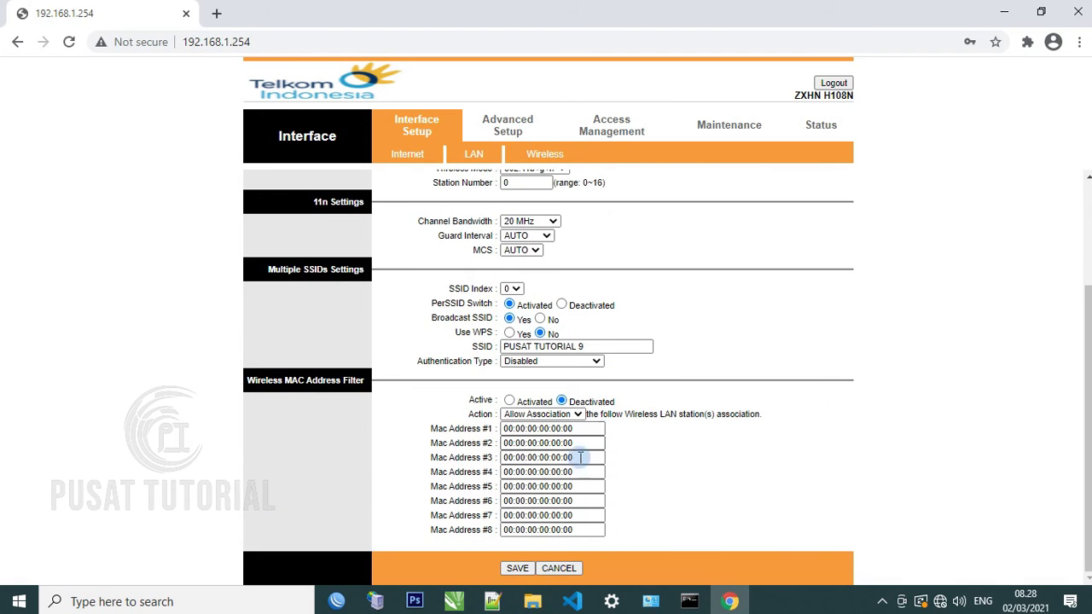
left_click(516, 569)
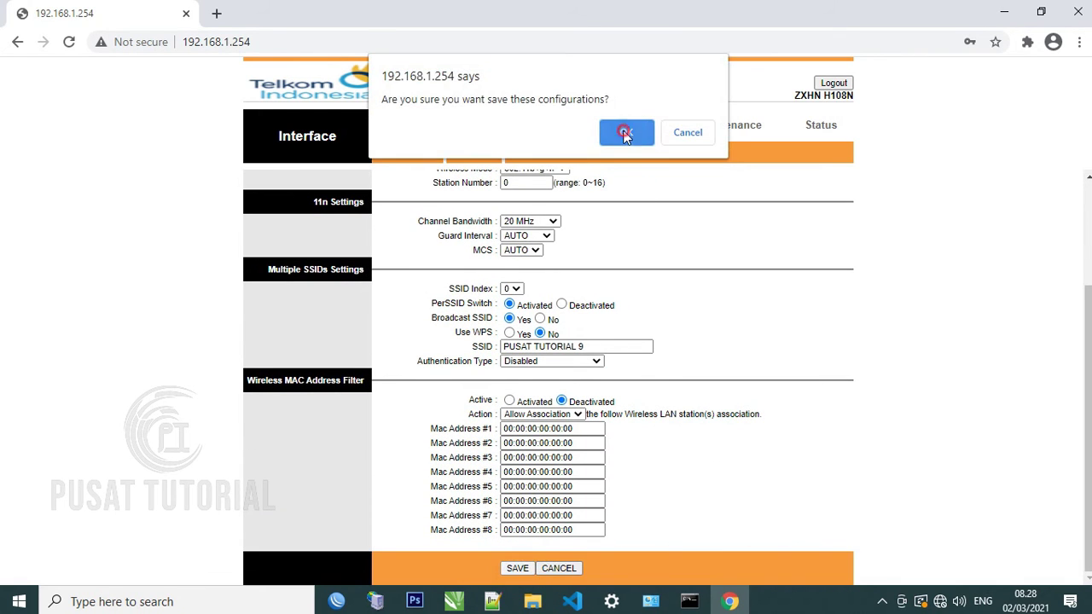
left_click(625, 134)
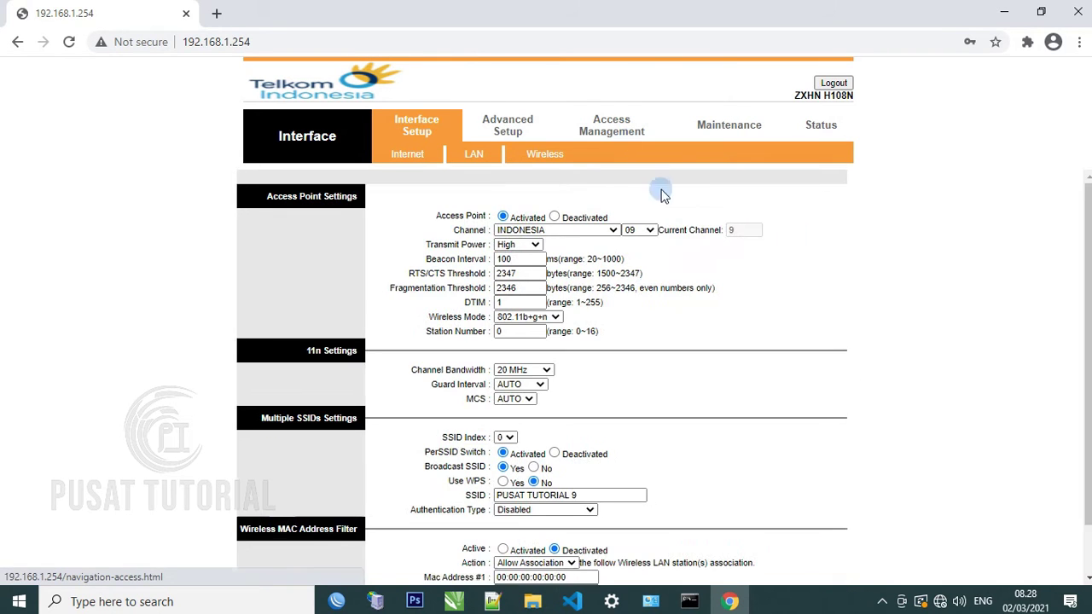
left_click(941, 602)
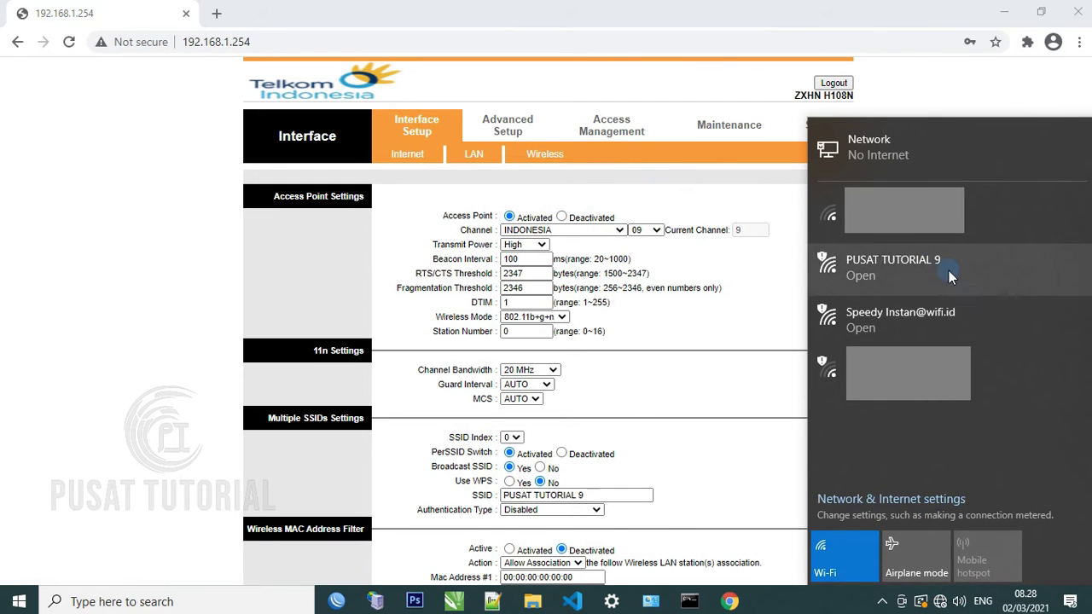
left_click(840, 555)
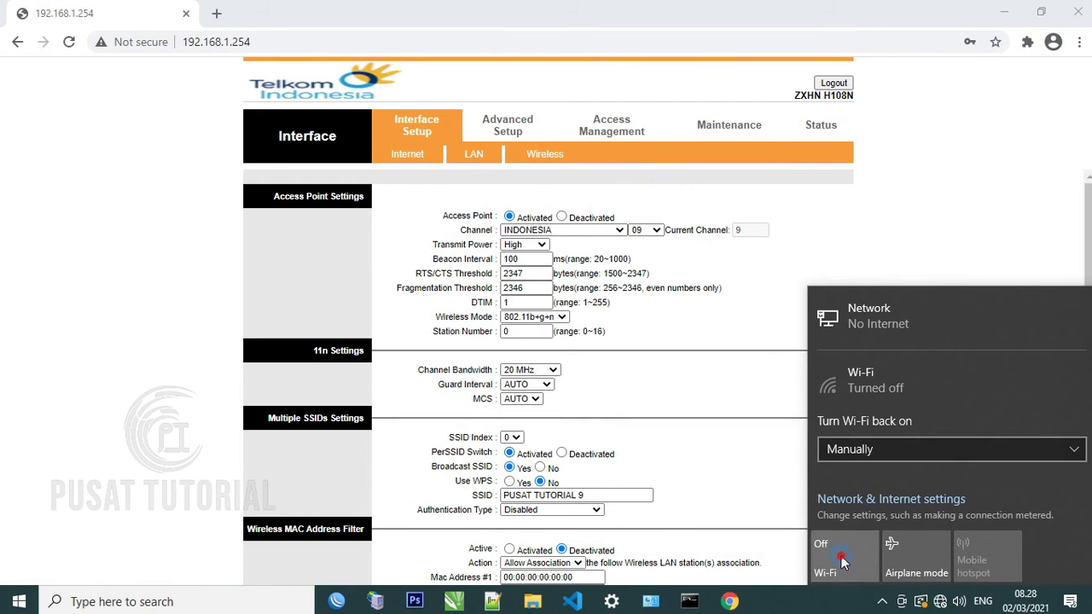
left_click(839, 555)
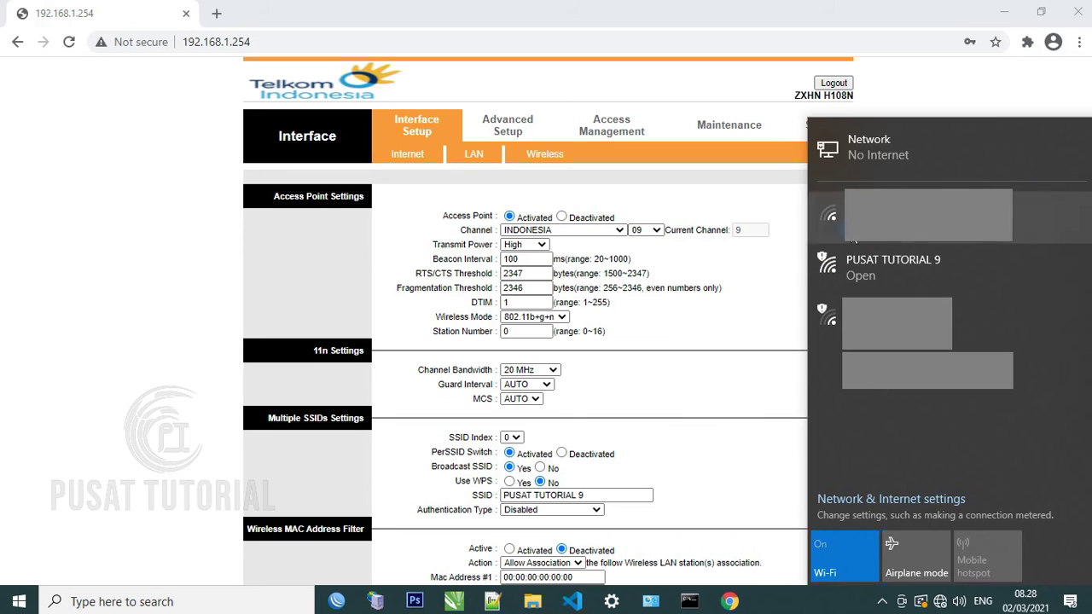
left_click(879, 280)
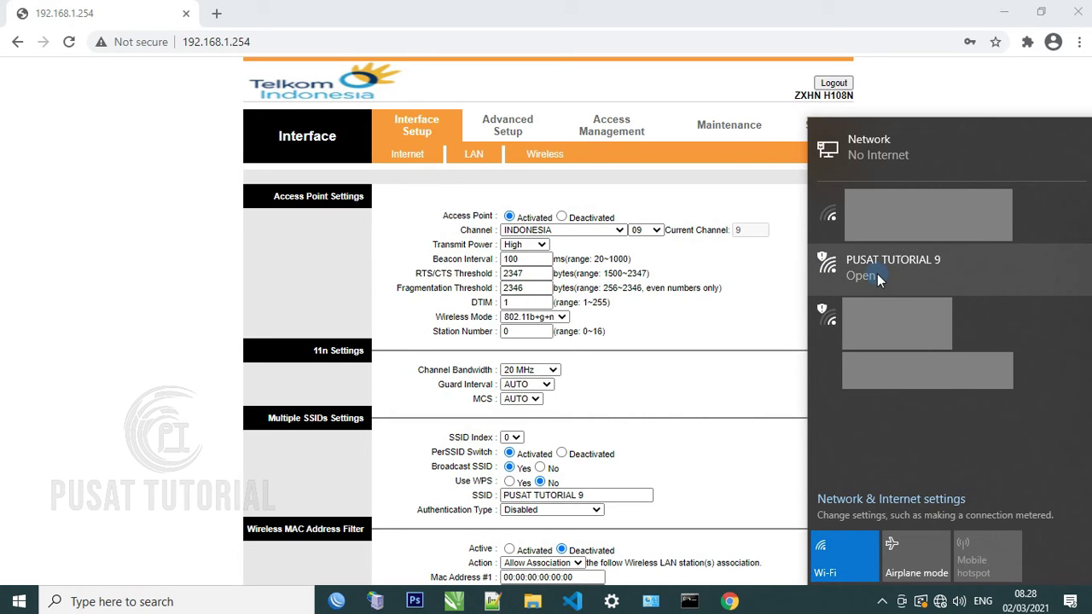
left_click(865, 314)
left_click(896, 314)
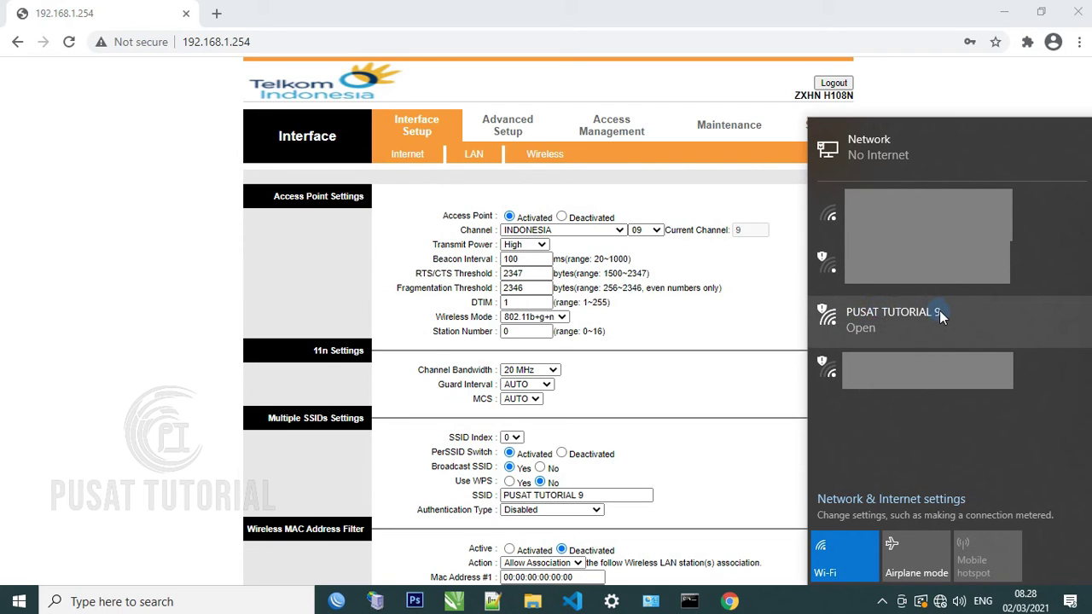
left_click(684, 417)
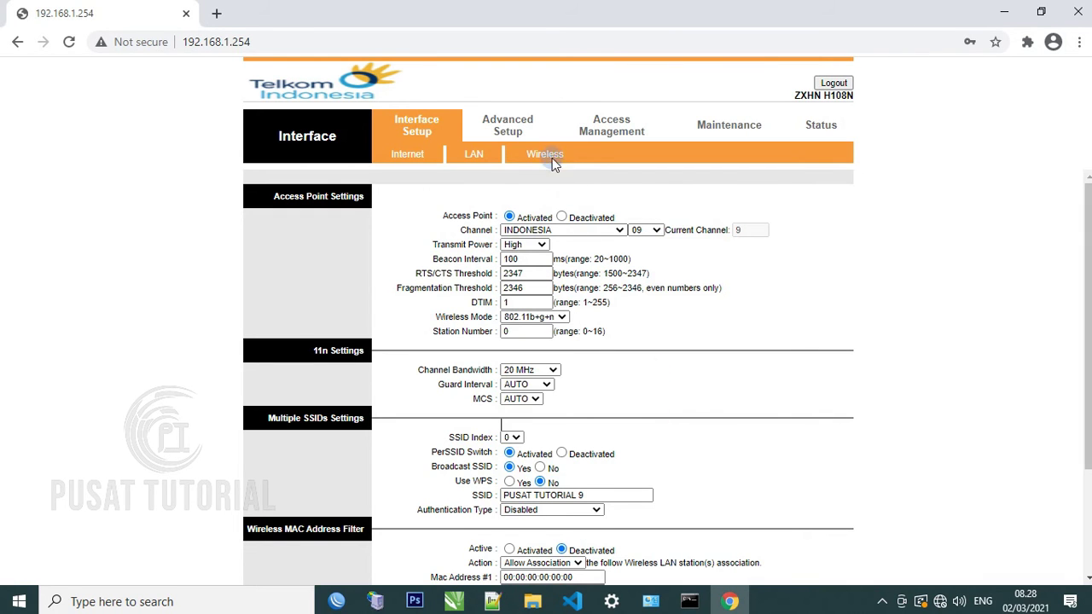
left_click(550, 156)
Change the LAN Main IP Address from 192.168.1.x to 192.168.50.9
scroll(586, 253, "down", 2)
scroll(587, 253, "up", 3)
left_click(547, 158)
left_click(473, 156)
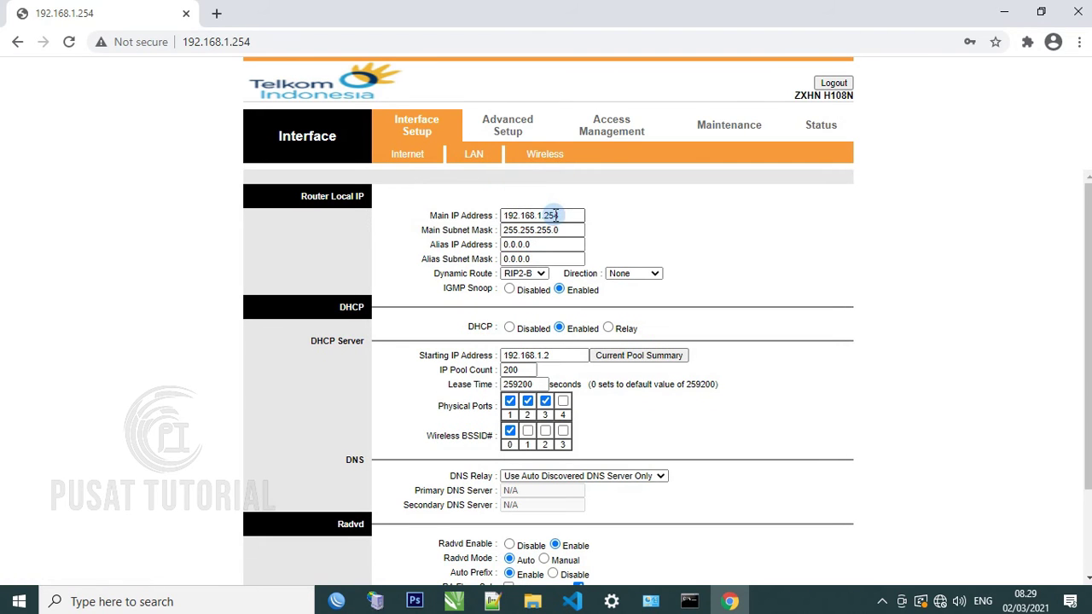
left_click_drag(565, 215, 513, 216)
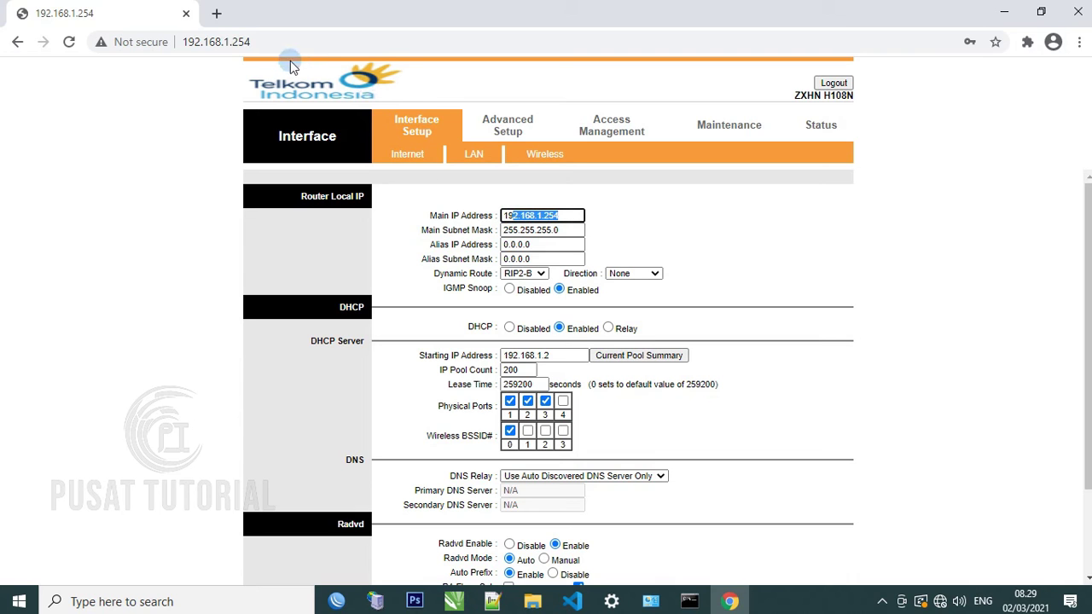
left_click(260, 41)
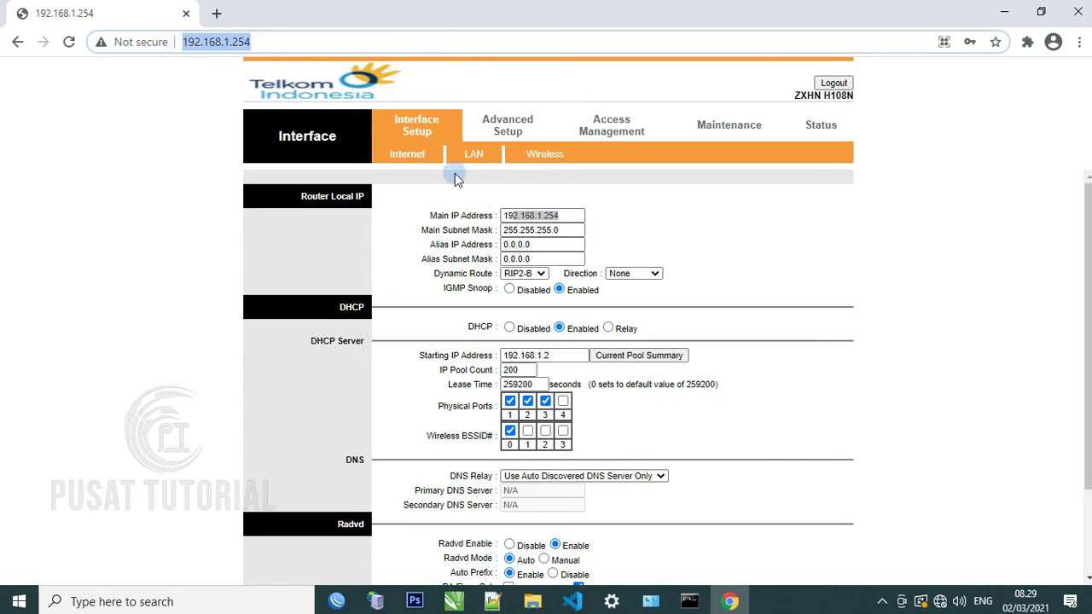
left_click(563, 215)
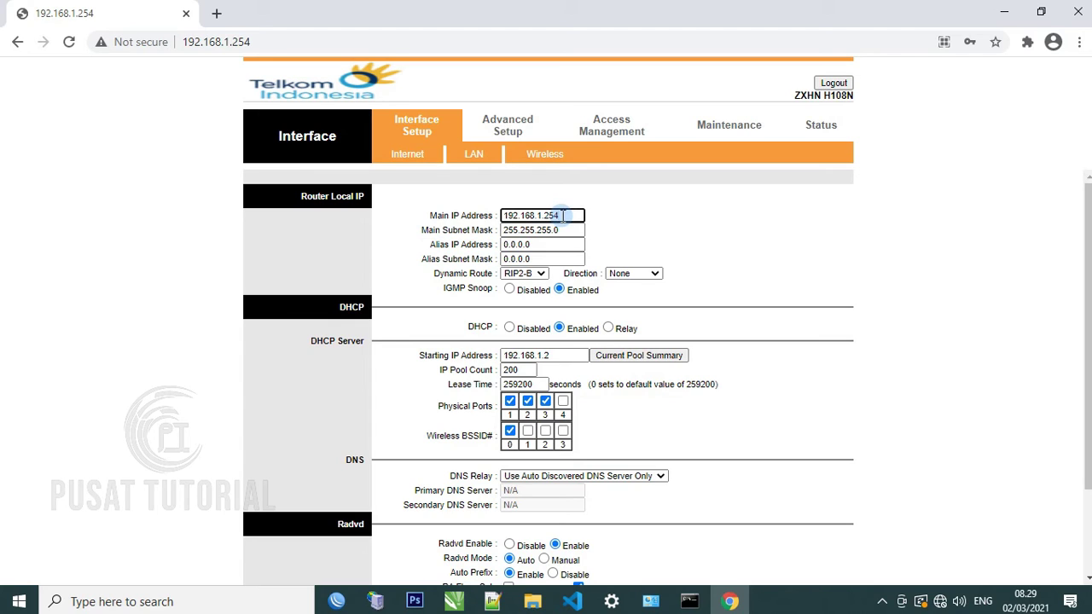
left_click(539, 215)
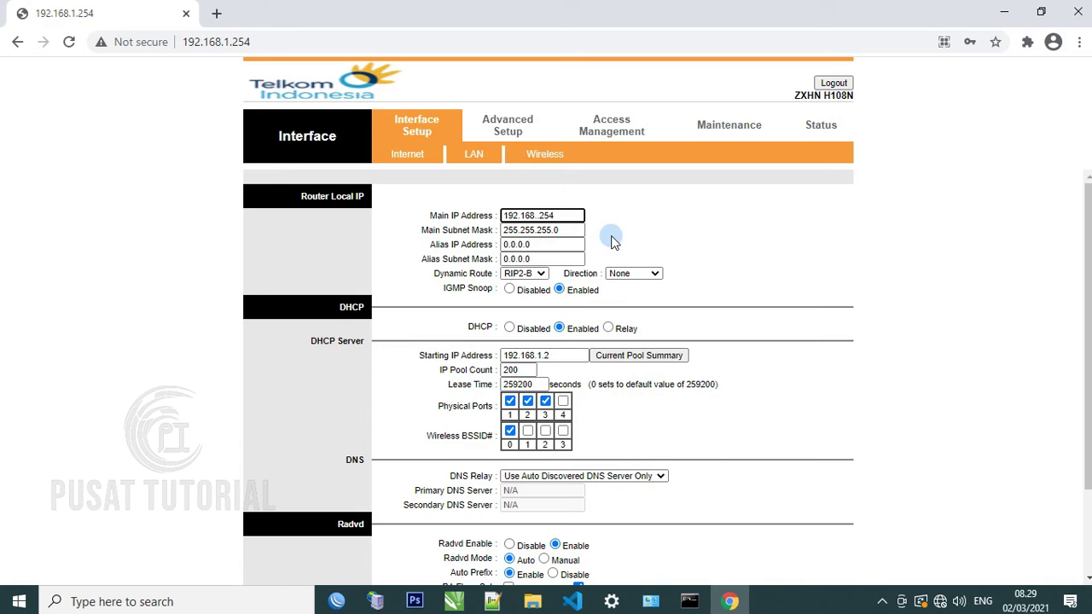
type("50.")
key("BackSpace")
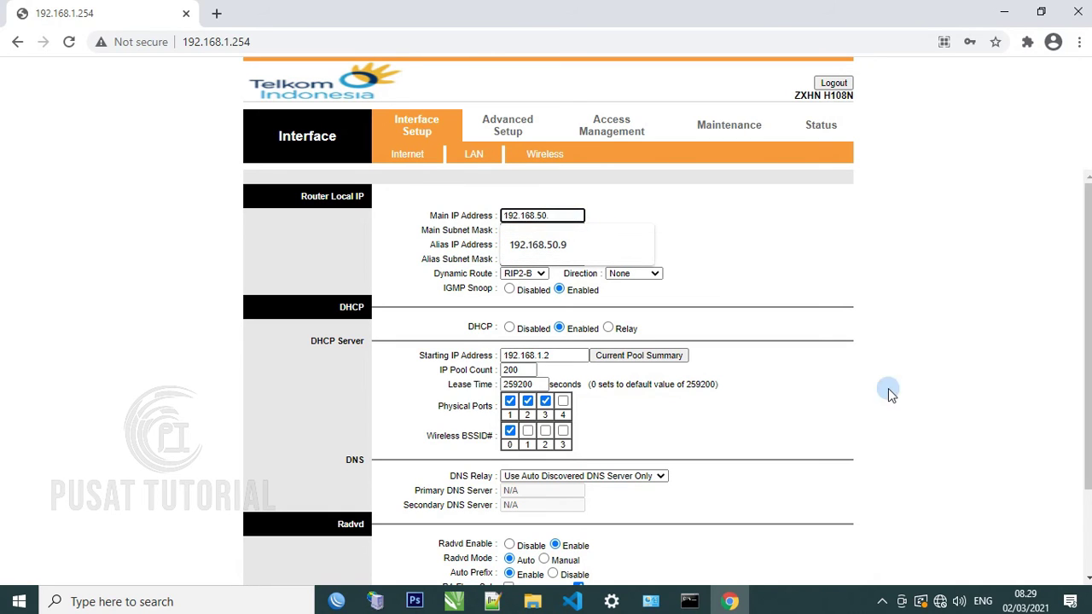
Finish the IP entry and set the router's DHCP to Disabled
left_click(939, 602)
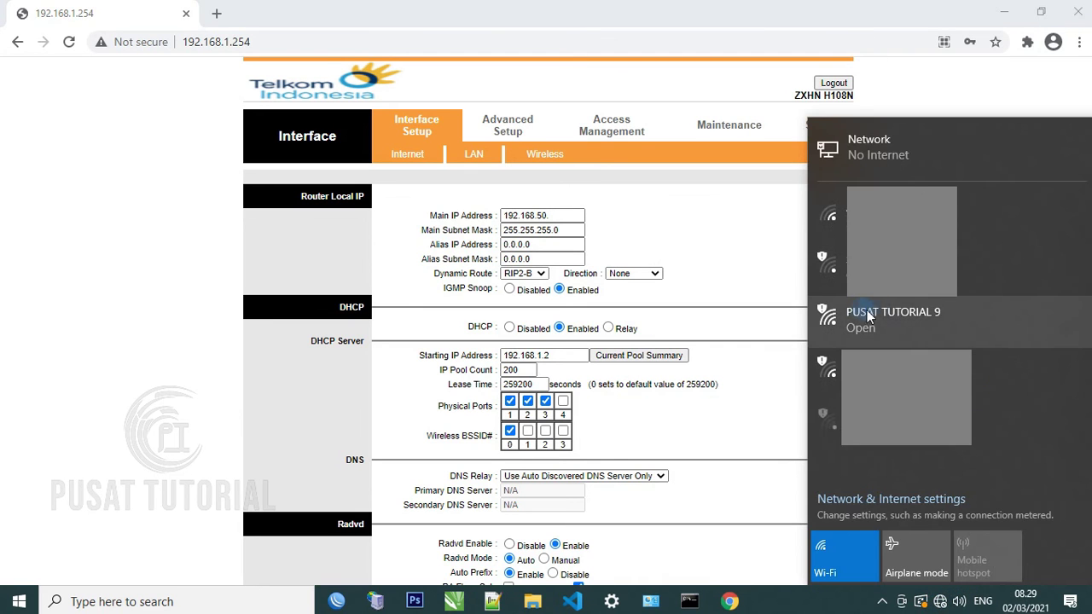
left_click(548, 216)
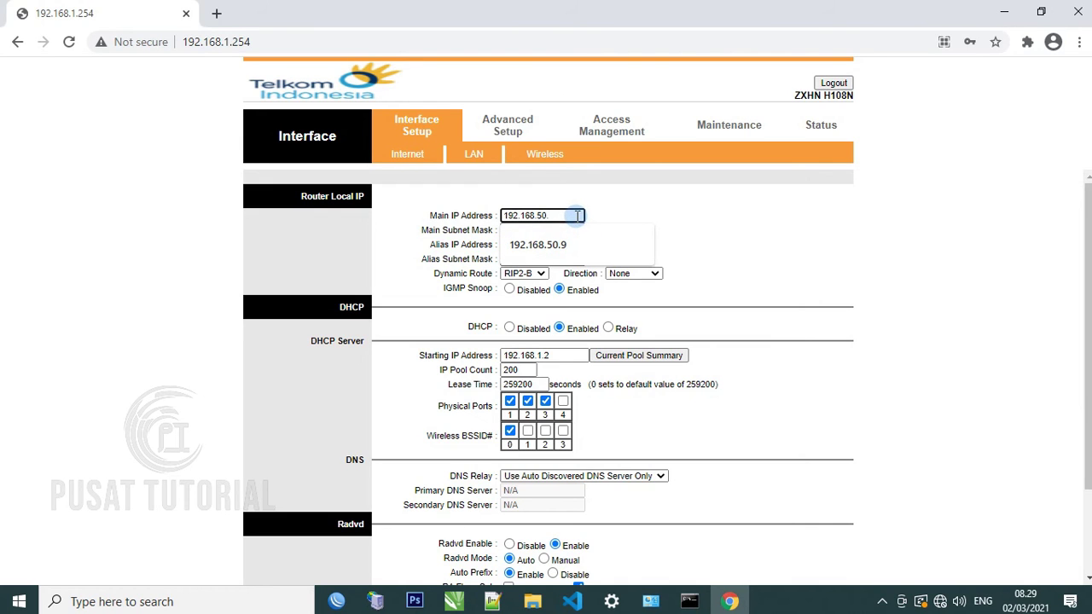
key("Escape")
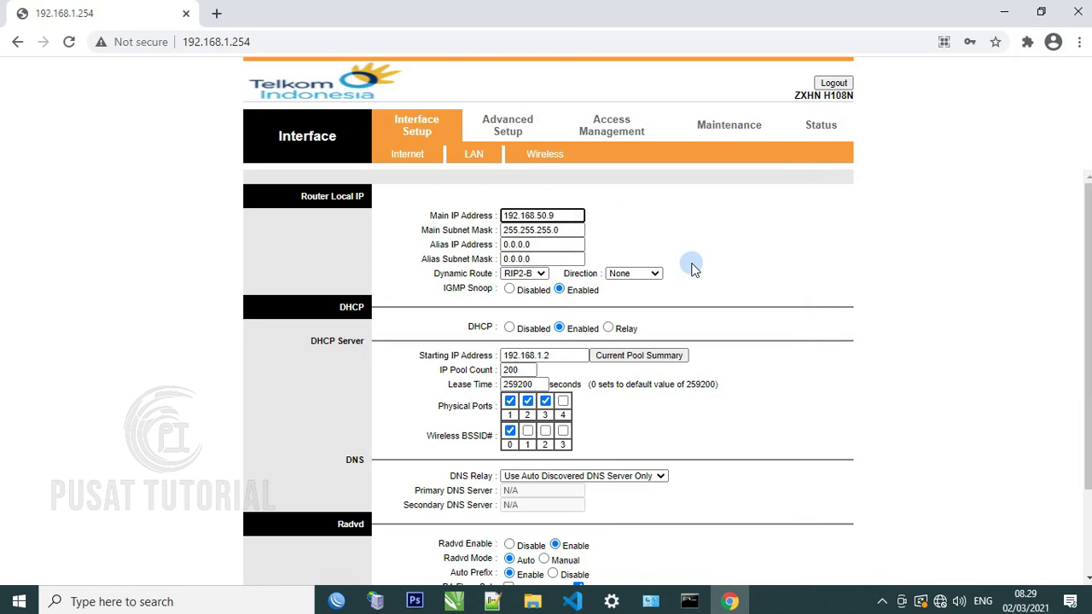
left_click(509, 328)
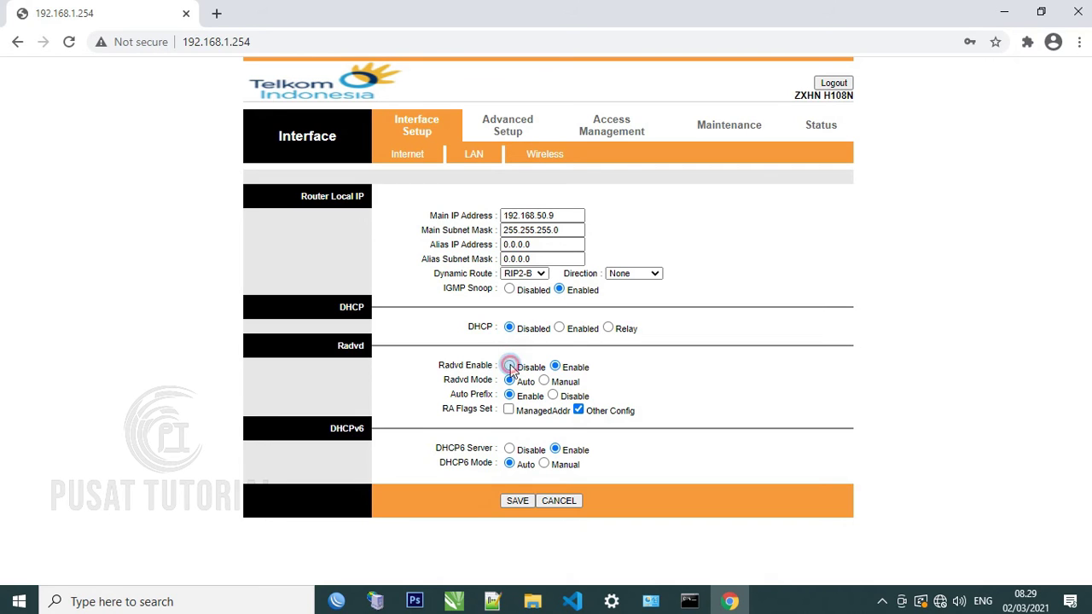
Set Radvd and DHCP6 Server to Disable, then save the LAN settings
left_click(510, 365)
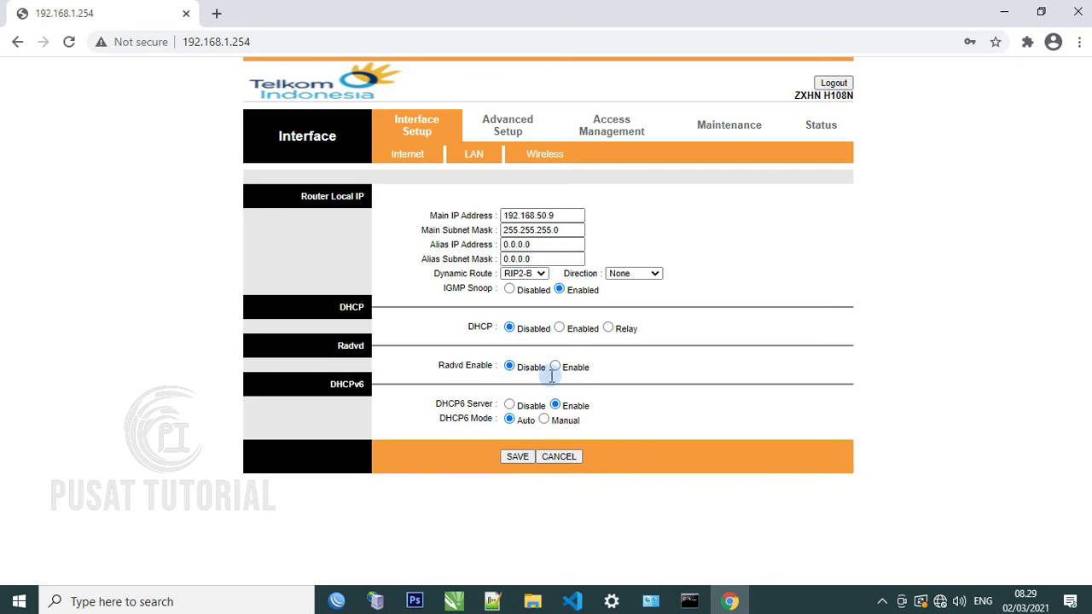
left_click(510, 405)
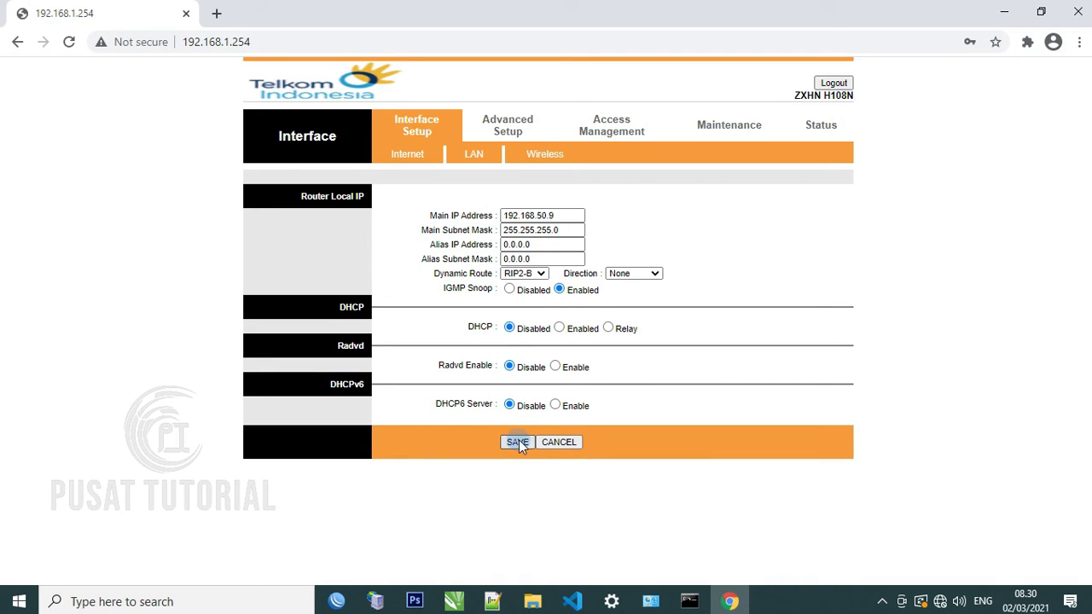
left_click(518, 442)
left_click(625, 133)
left_click(256, 41)
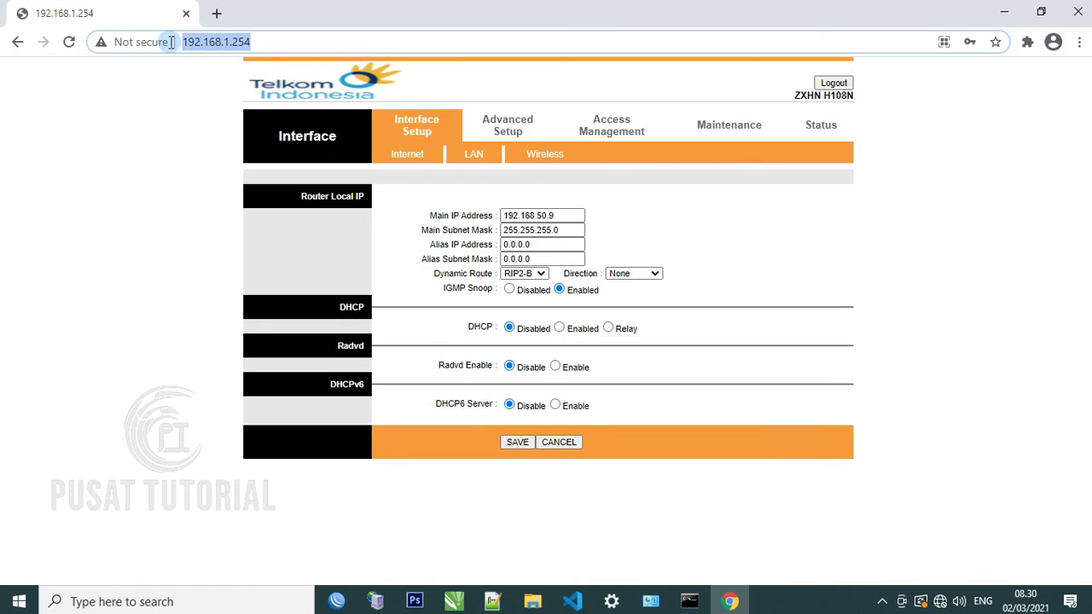
Load the router's new LAN address 192.168.50.9 in a new Chrome tab
left_click(215, 13)
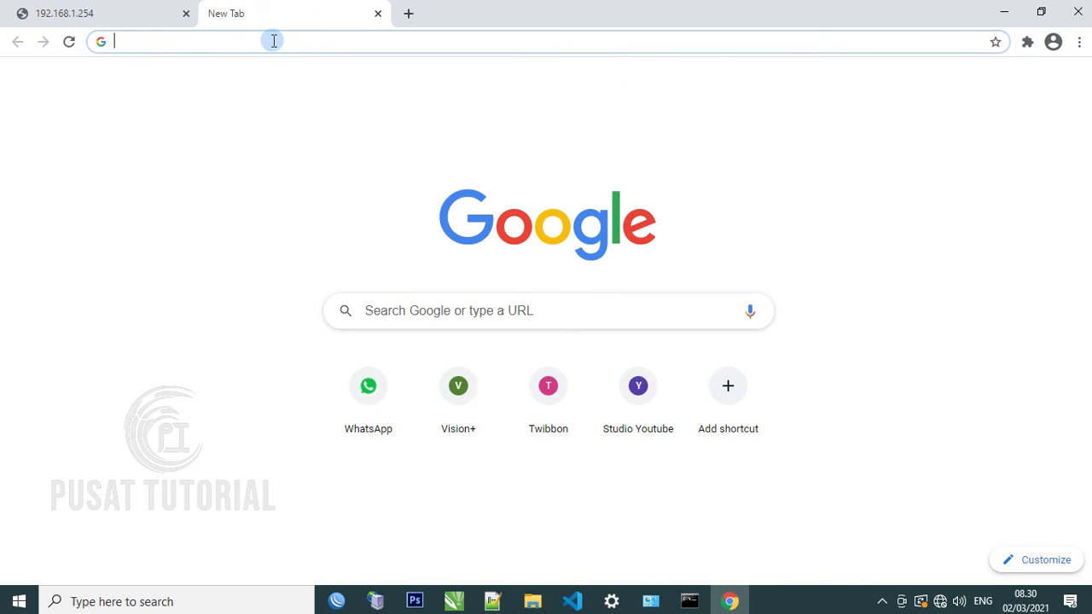
type("192")
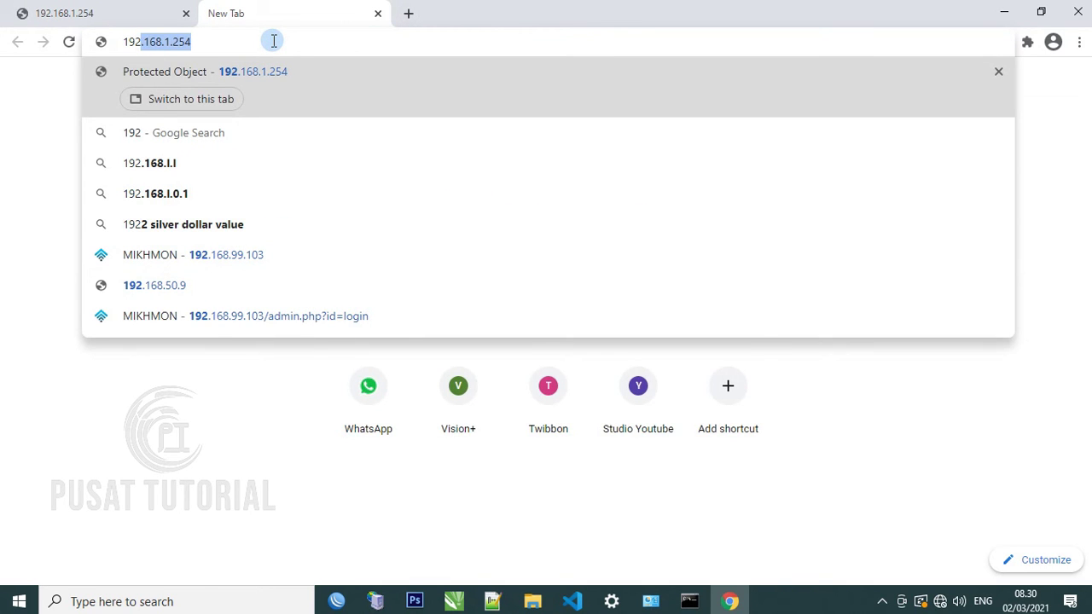
type(".168.")
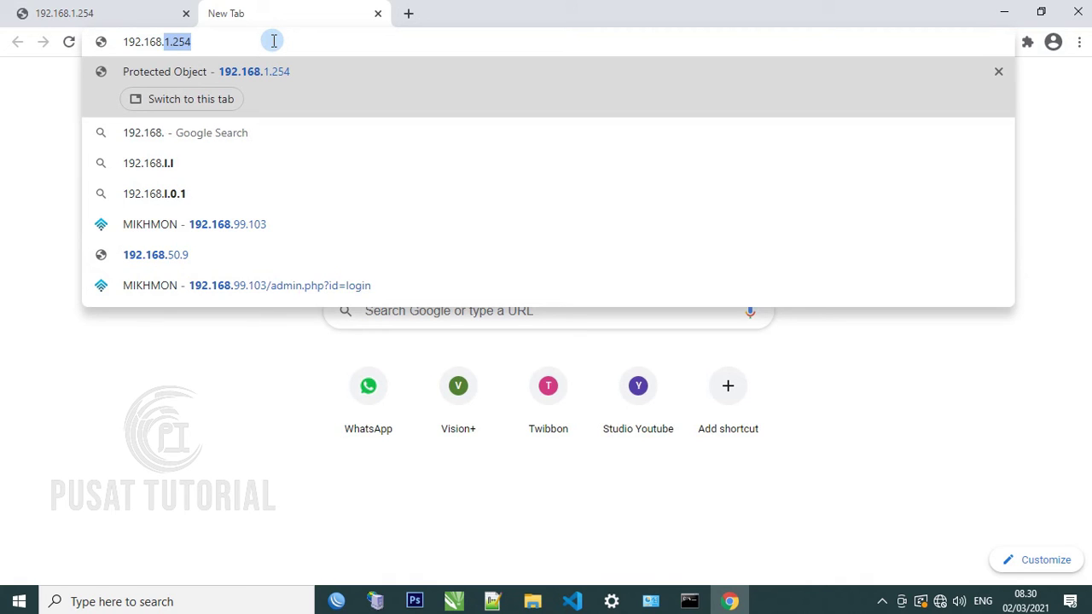
type("50")
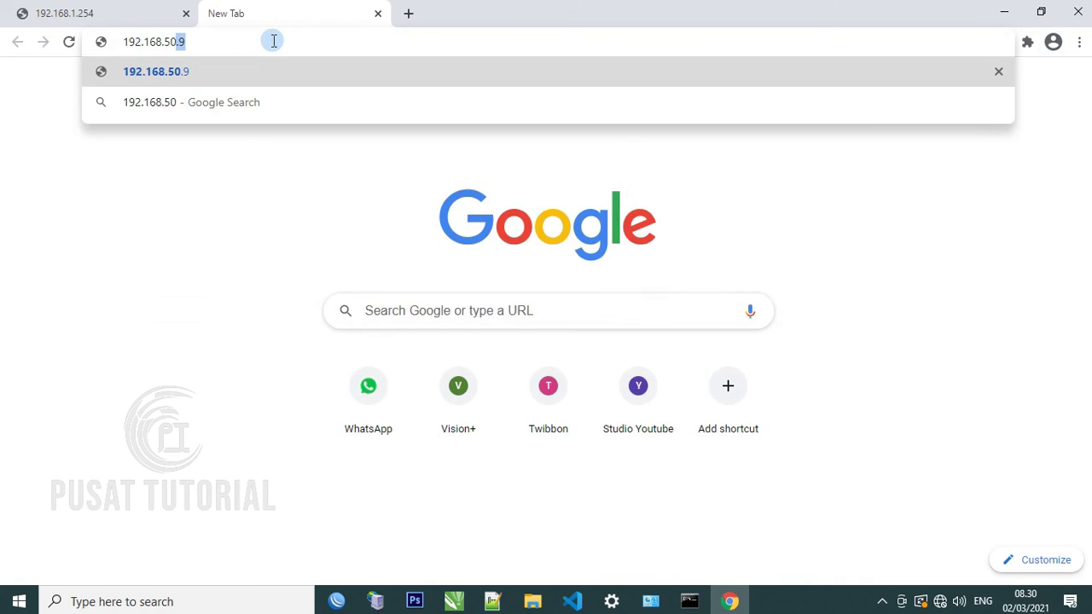
type(".9")
key("Return")
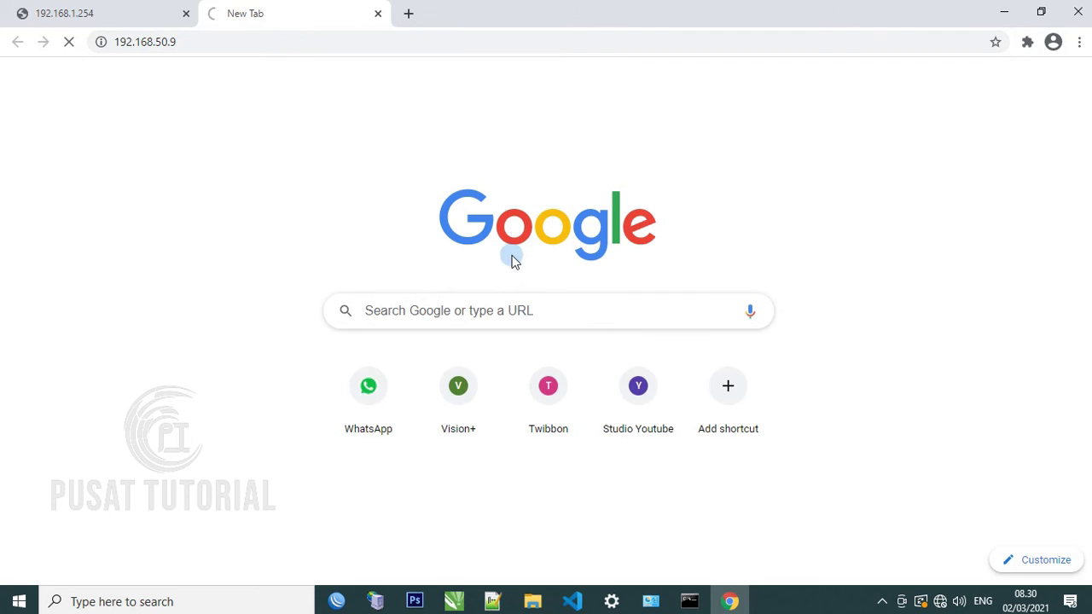
mouse_move(653, 606)
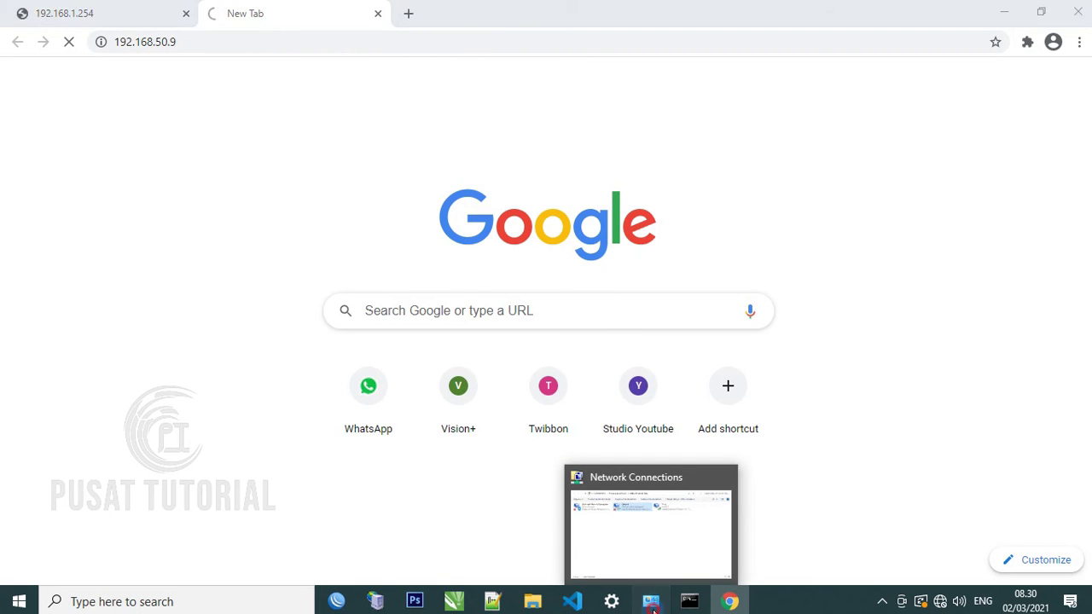
left_click(651, 604)
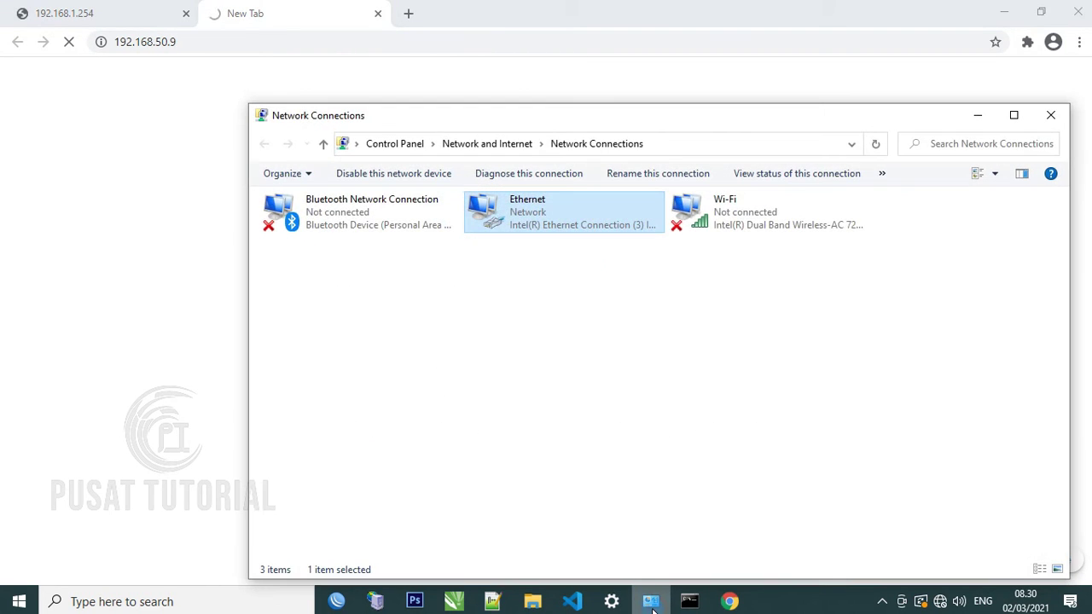
Open the Ethernet adapter's properties dialog and move it aside
right_click(546, 220)
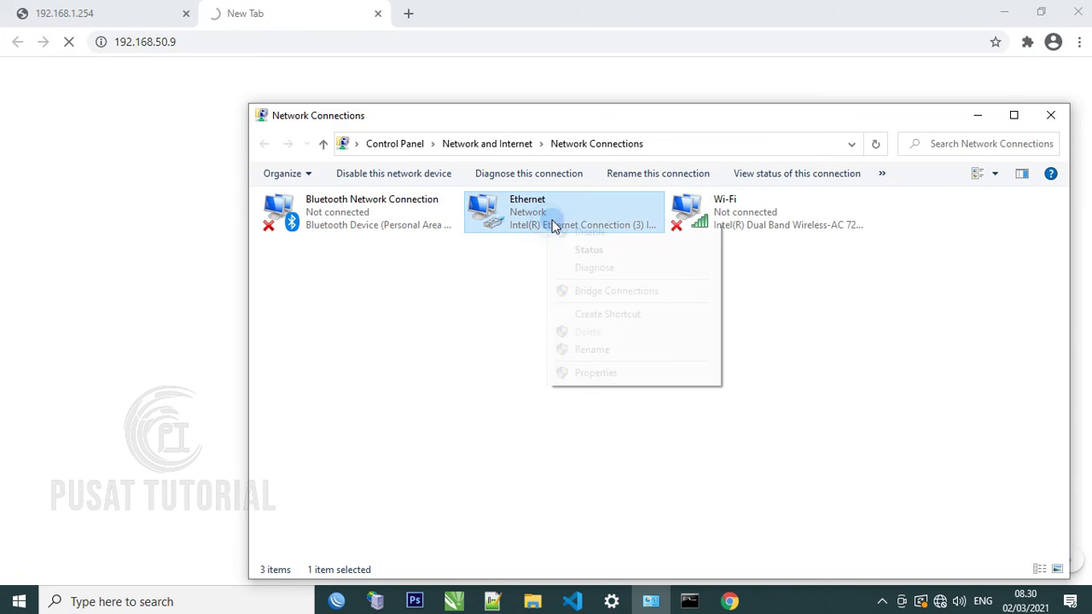
left_click(595, 375)
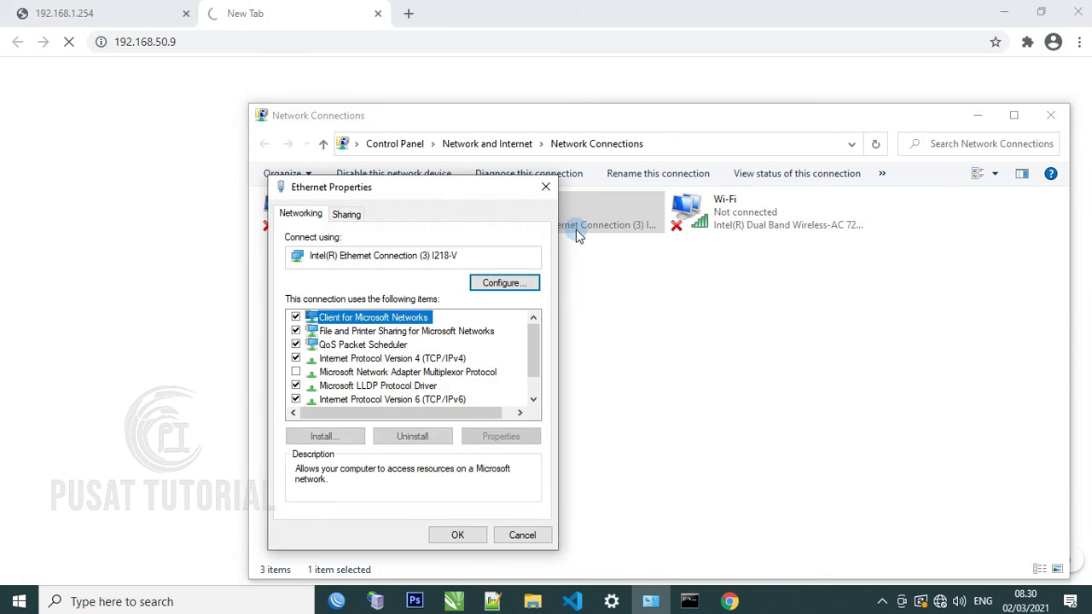
left_click(467, 187)
left_click_drag(489, 206, 600, 218)
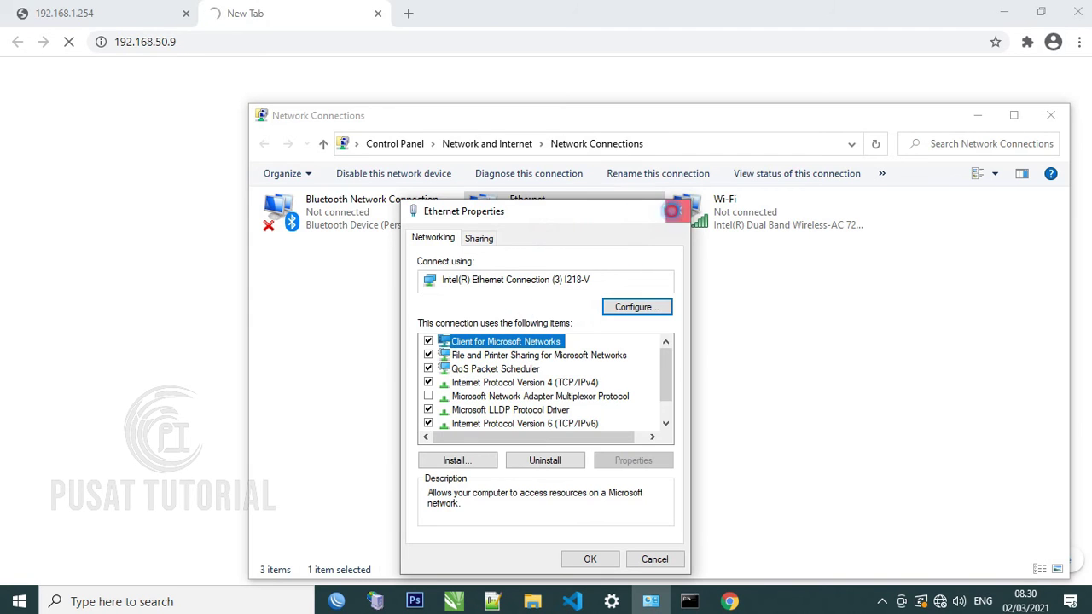
left_click(678, 210)
right_click(545, 217)
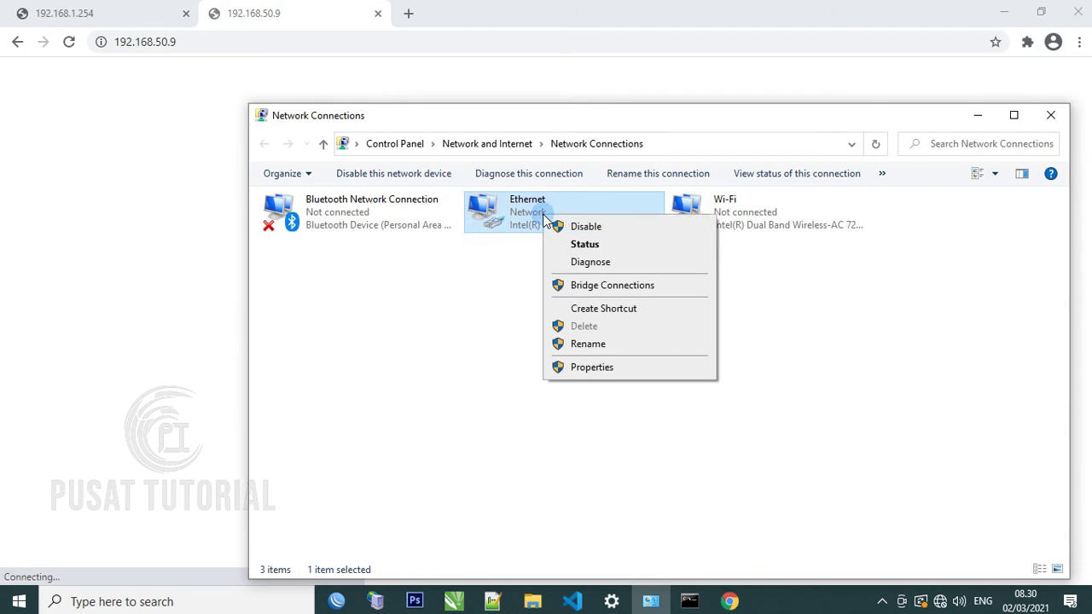
left_click(593, 369)
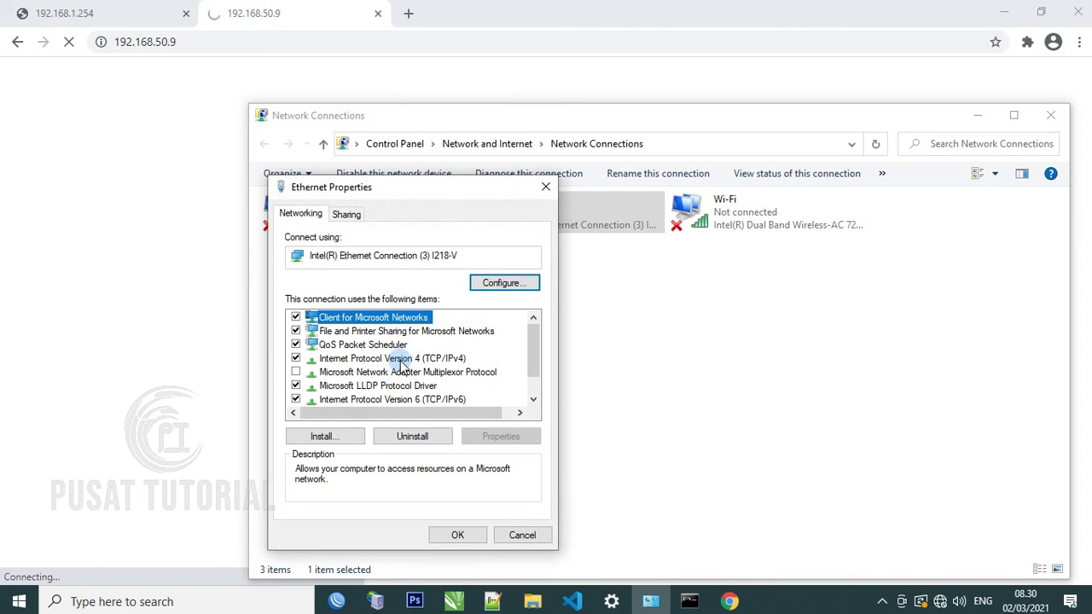
Switch the adapter's IPv4 settings to a manual IP address beginning 192.168
left_click(373, 359)
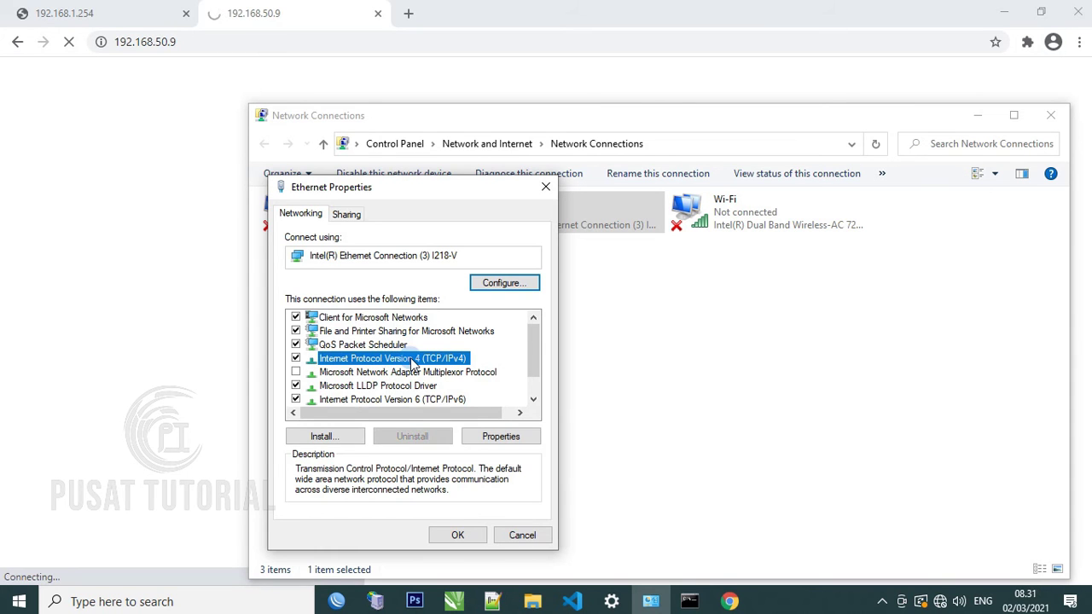
double_click(413, 359)
left_click(326, 342)
left_click(486, 358)
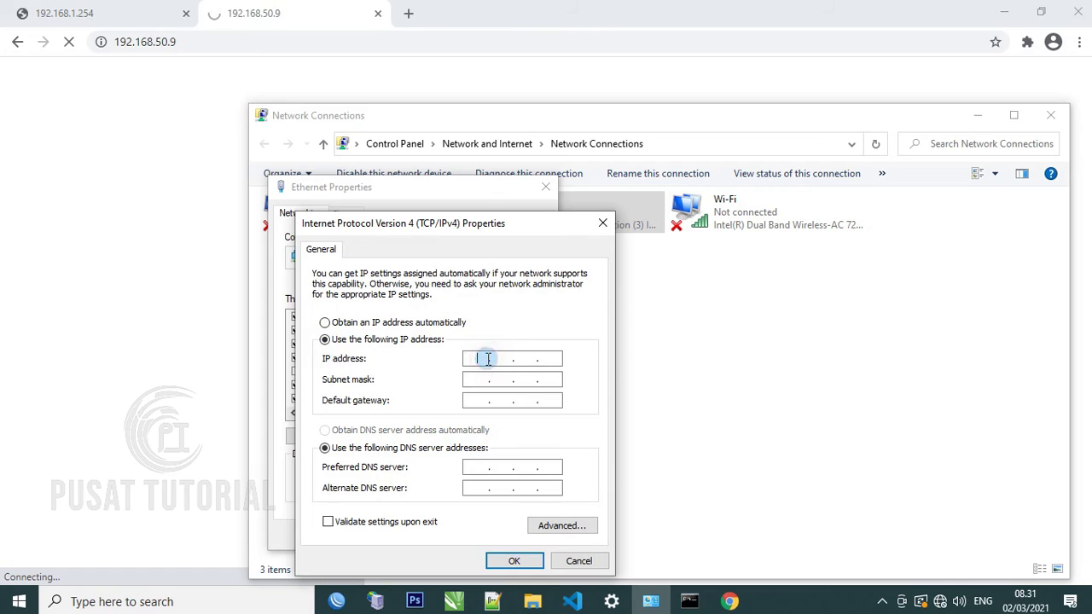
type("192 . 168 . 50 .")
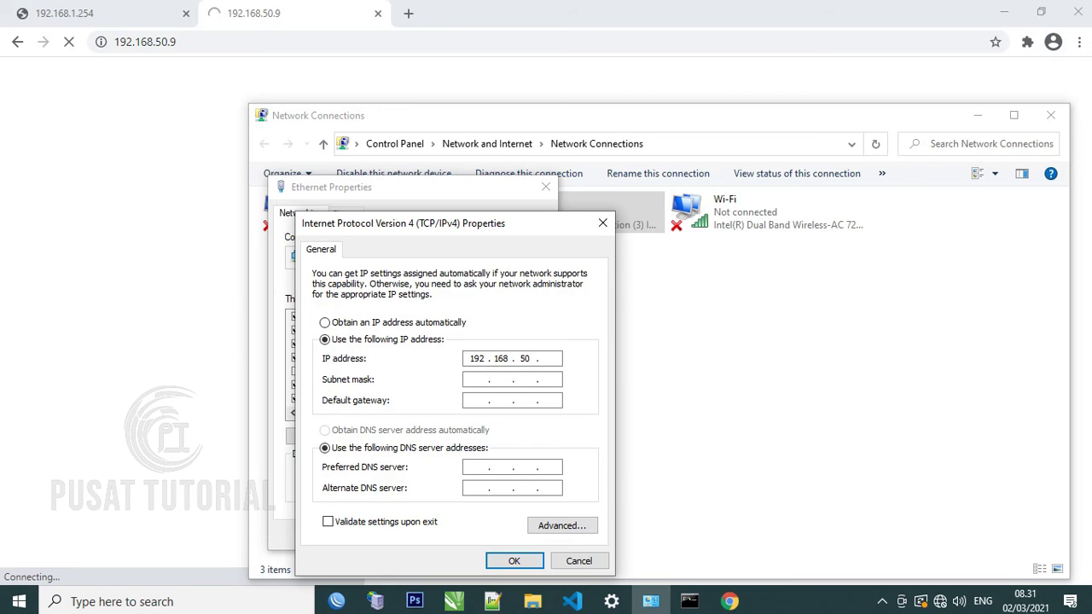
left_click(553, 358)
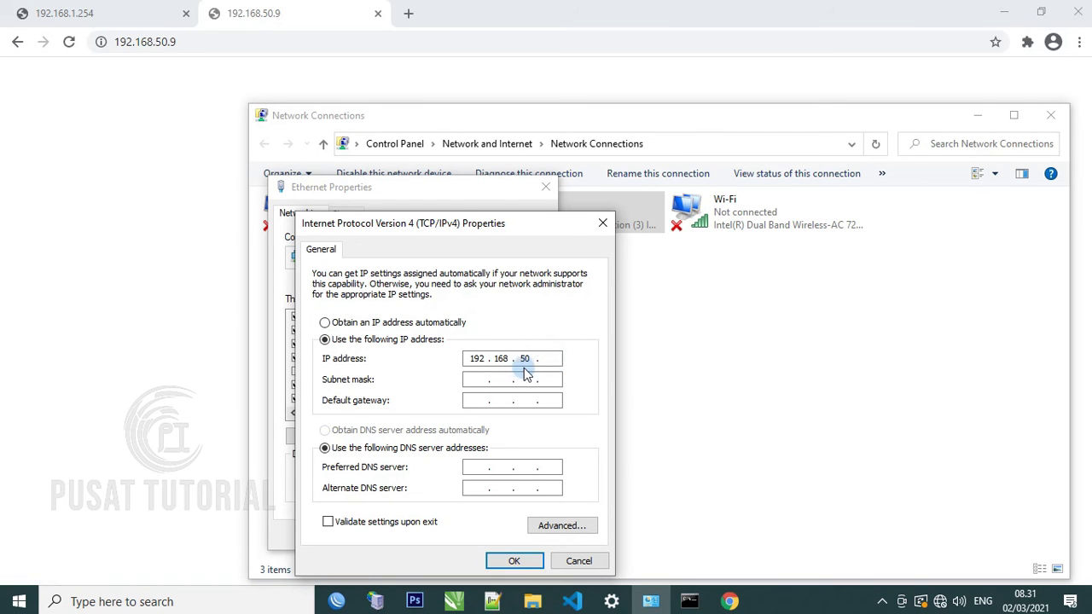
left_click(482, 301)
Finish the IP address with a last octet of 5, use mask 255.255.255.0, and apply
left_click(147, 42)
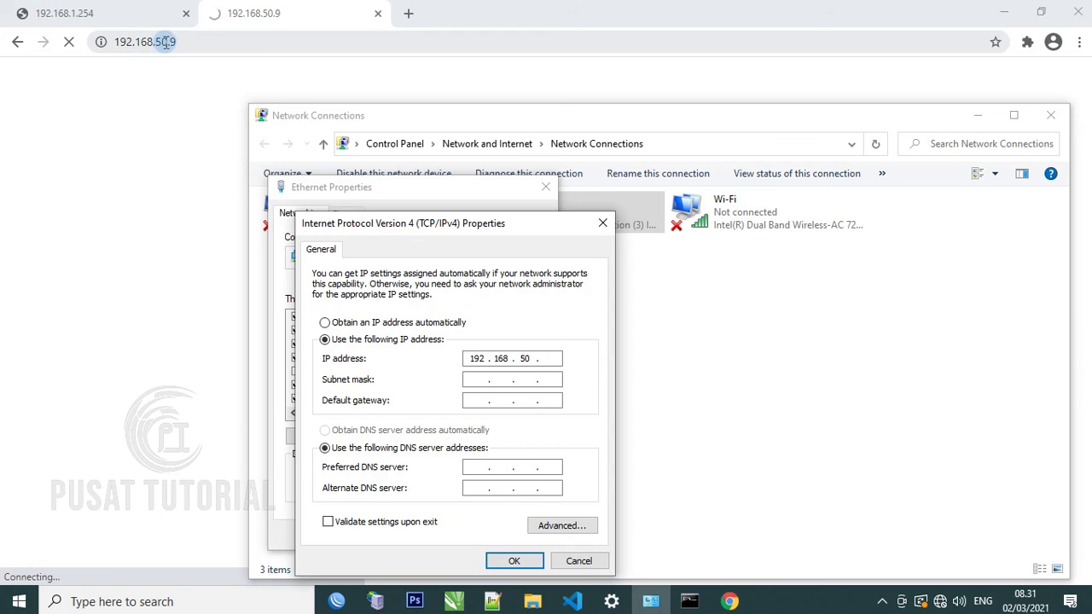
left_click(552, 359)
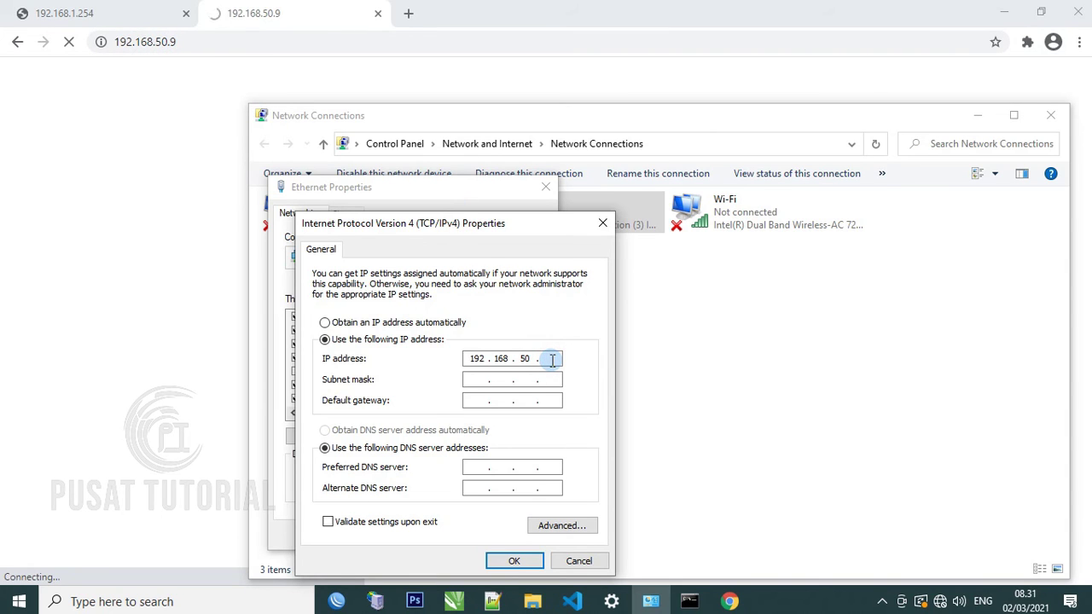
type("5")
key("Tab")
key("Tab")
key("Tab")
left_click(505, 566)
left_click(458, 536)
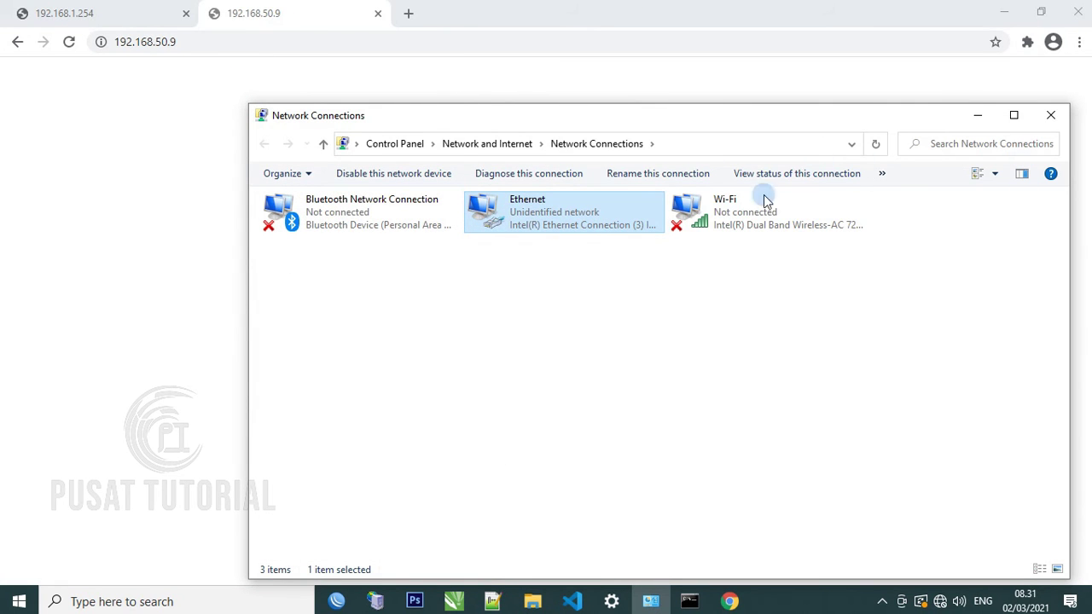
left_click_drag(503, 127, 525, 276)
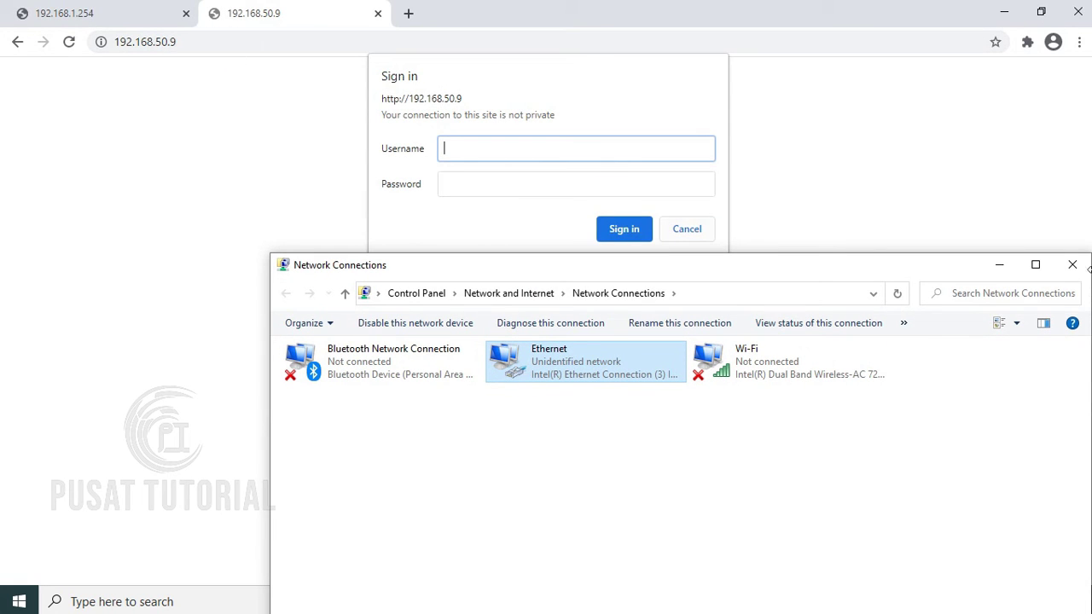
Sign in at 192.168.50.9 as the support super-admin and open the LAN settings page
left_click(1071, 266)
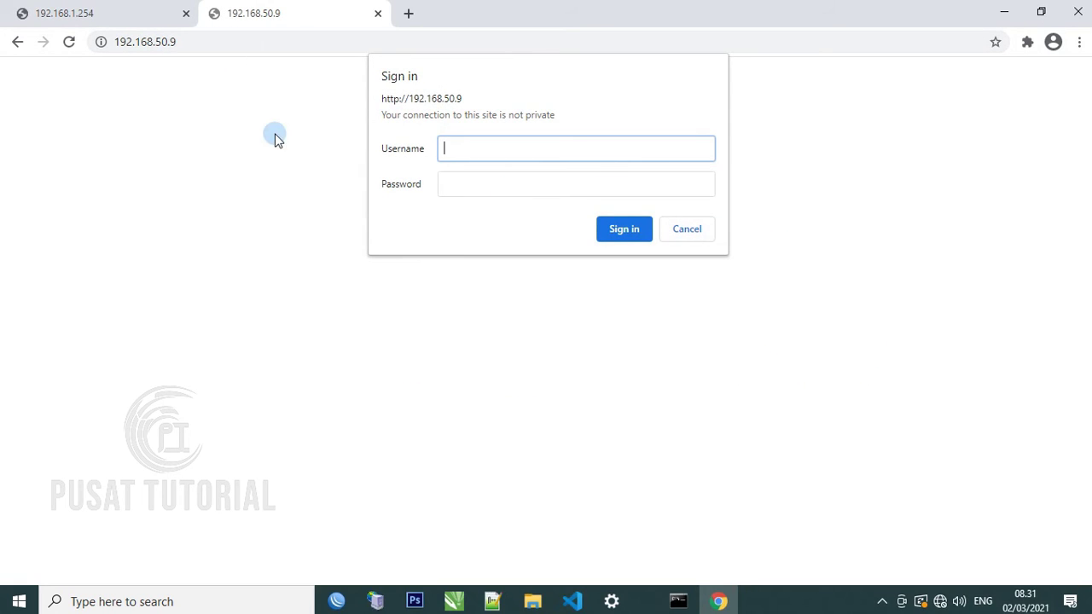
mouse_move(176, 42)
left_mouse_down()
mouse_move(130, 45)
mouse_move(180, 51)
left_mouse_up()
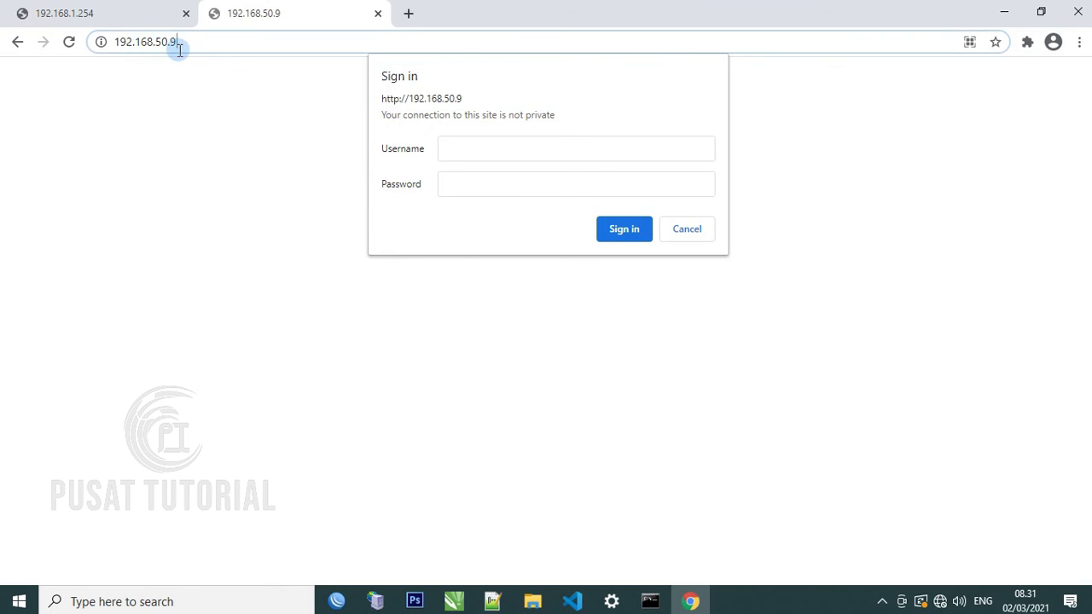
left_click(480, 152)
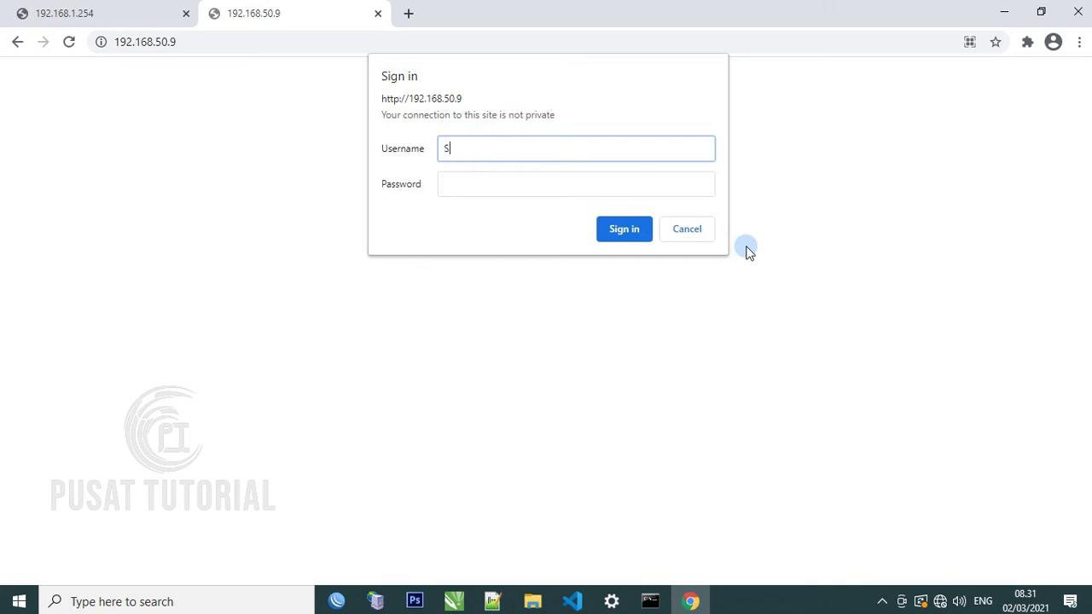
type("support")
key("Tab")
type("s")
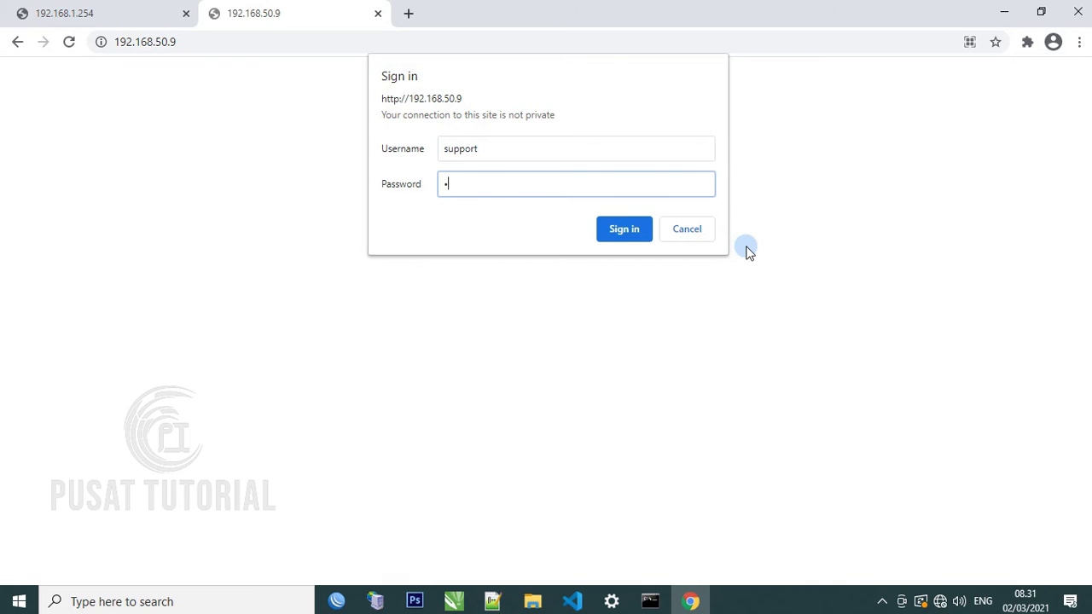
type("upport1234567")
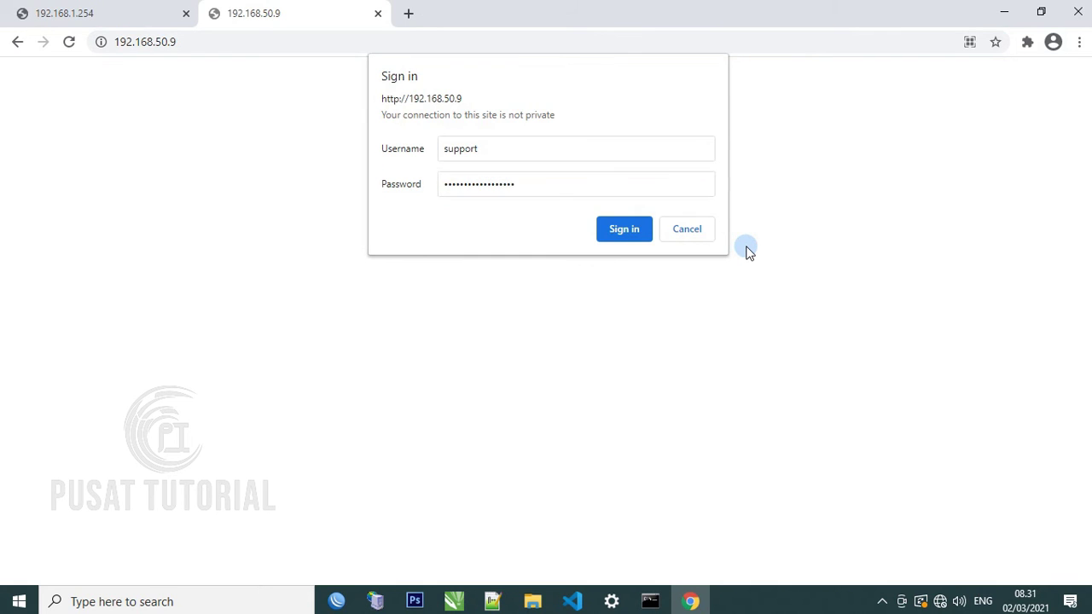
key("Return")
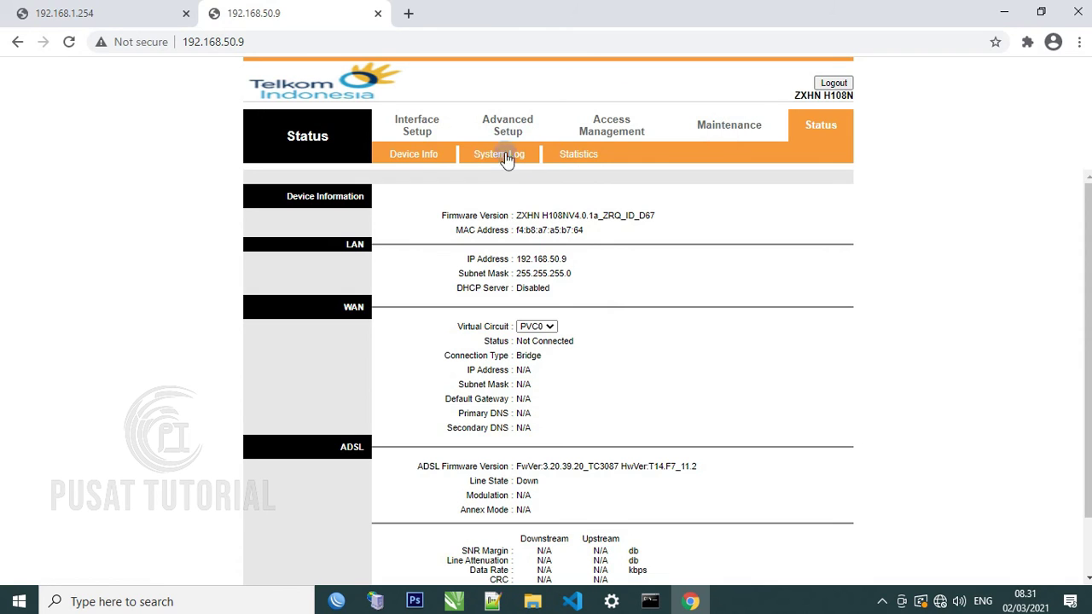
left_click(426, 127)
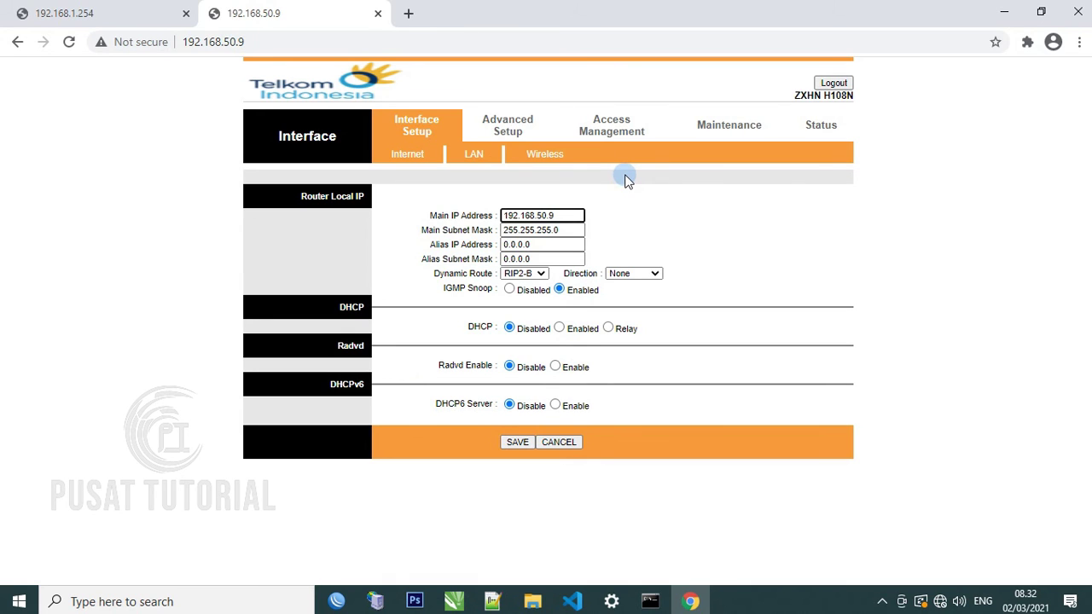
Enter and confirm a new super-admin password under Maintenance > Administration and save it
left_click(725, 128)
left_click(514, 233)
left_click(514, 233)
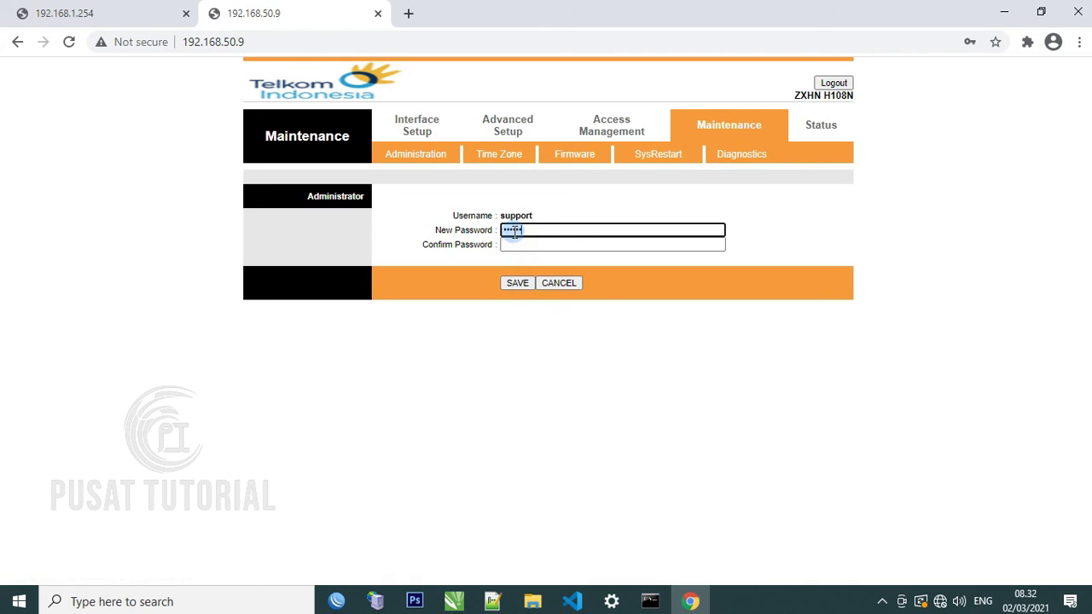
key("BackSpace")
key("Tab")
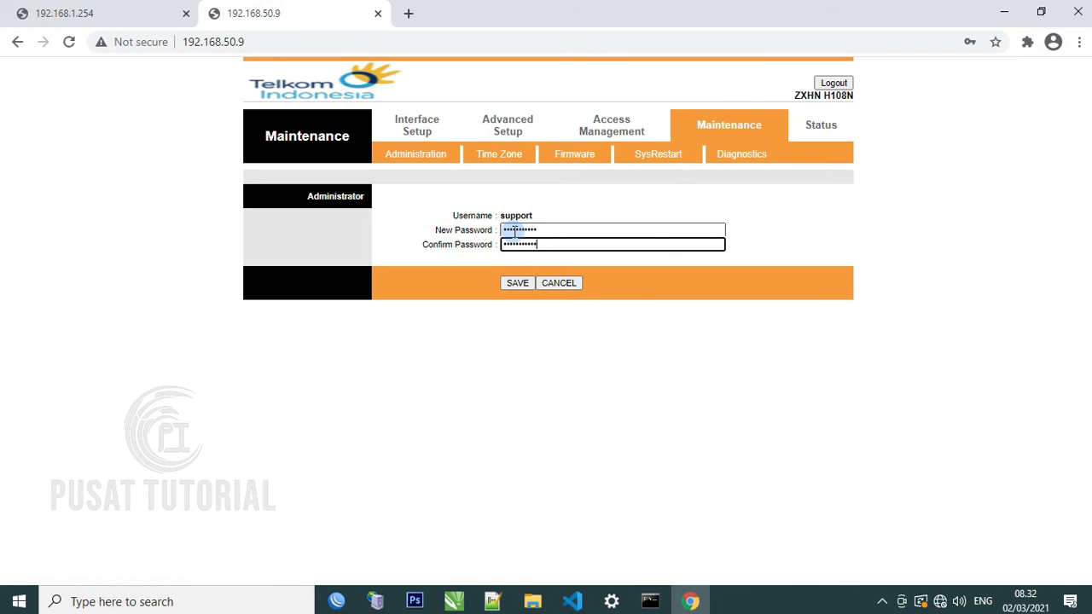
left_click(517, 283)
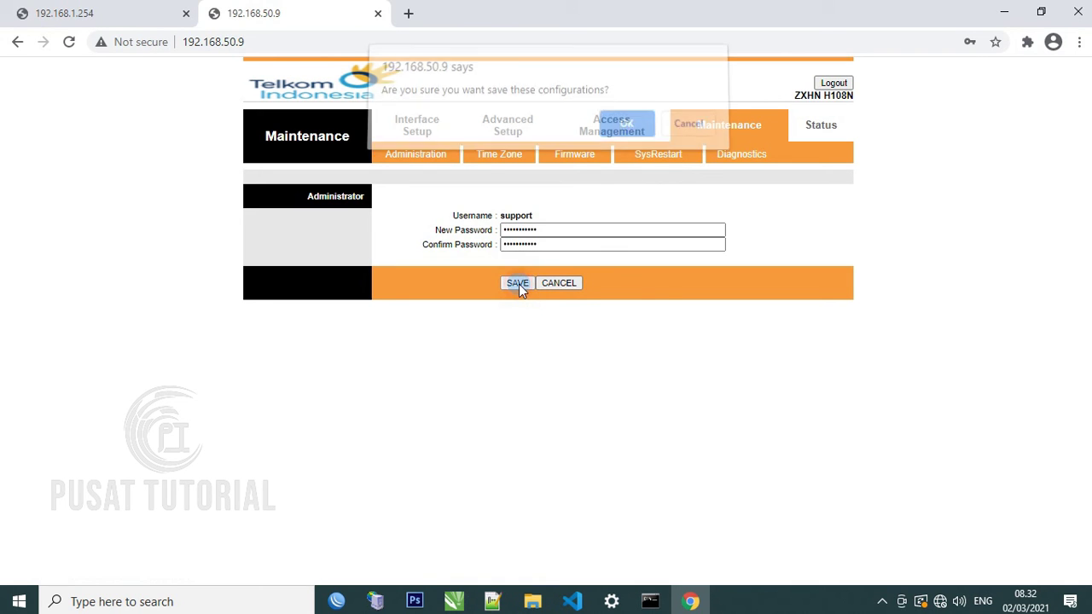
left_click(626, 132)
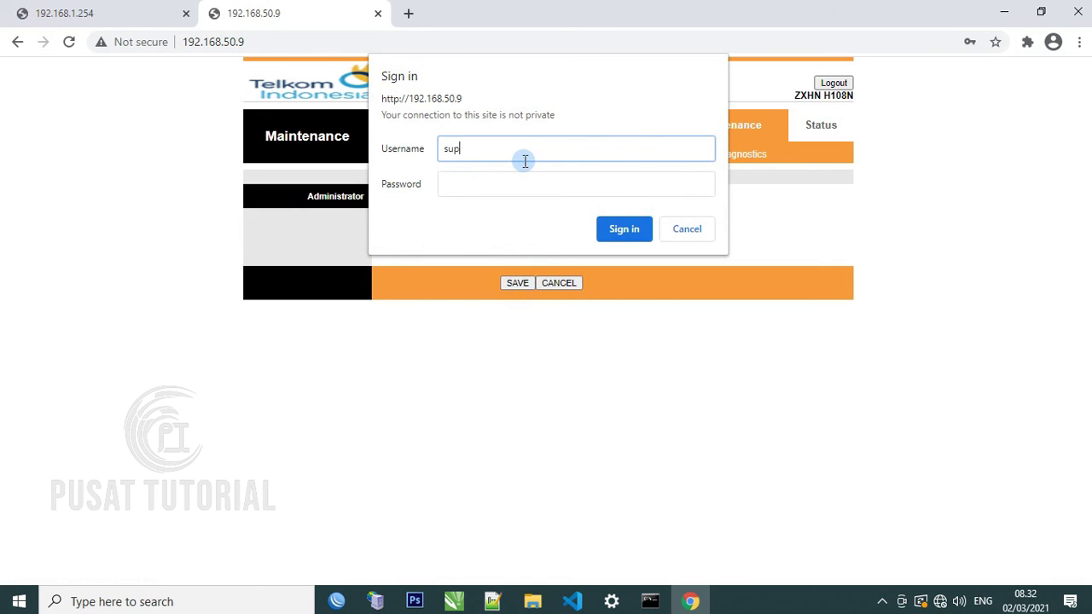
Sign back in to the router using the new super-admin password
type("rt")
key("Tab")
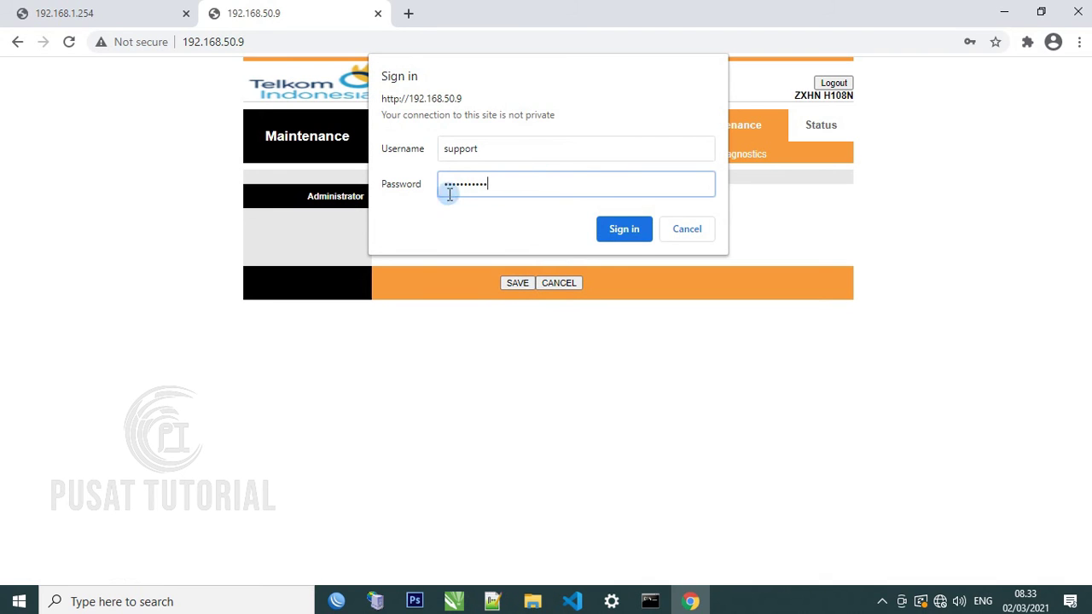
left_click(623, 228)
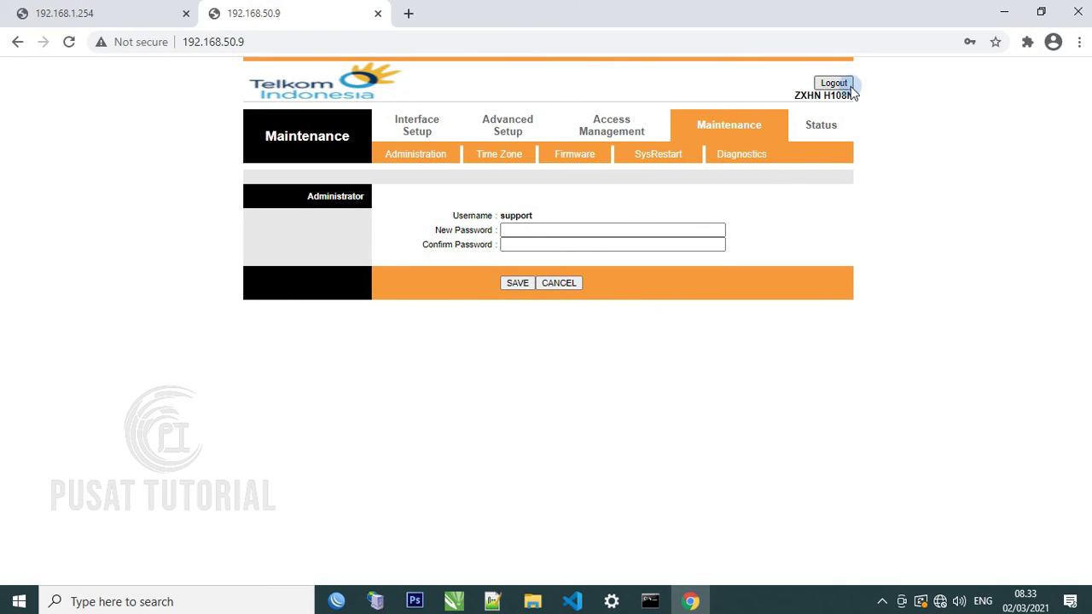
Log out of the super-admin session on the router
left_click(549, 219)
left_click(523, 227)
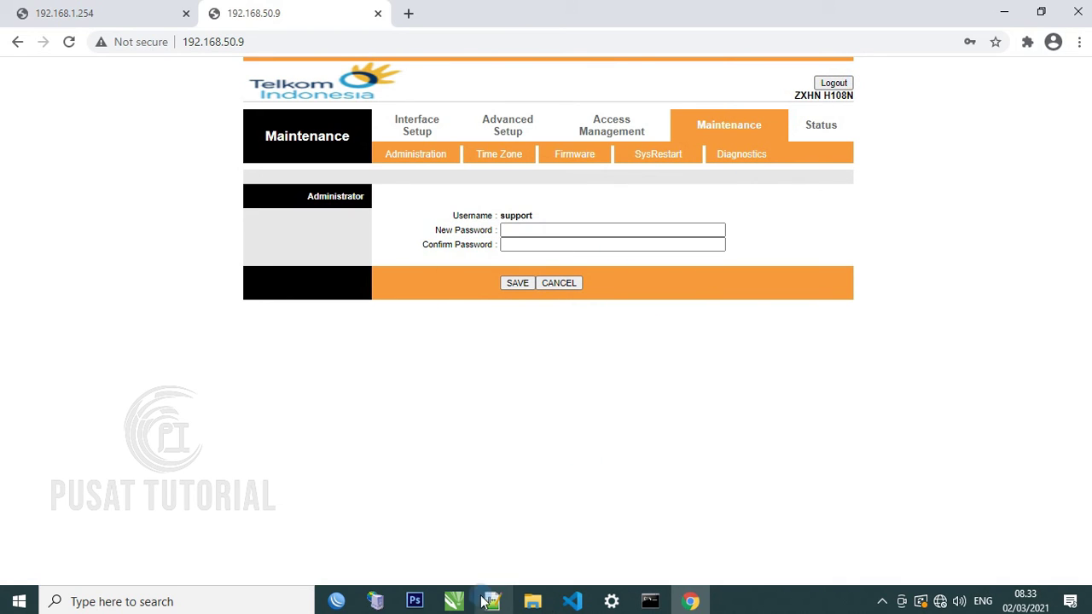
left_click(453, 601)
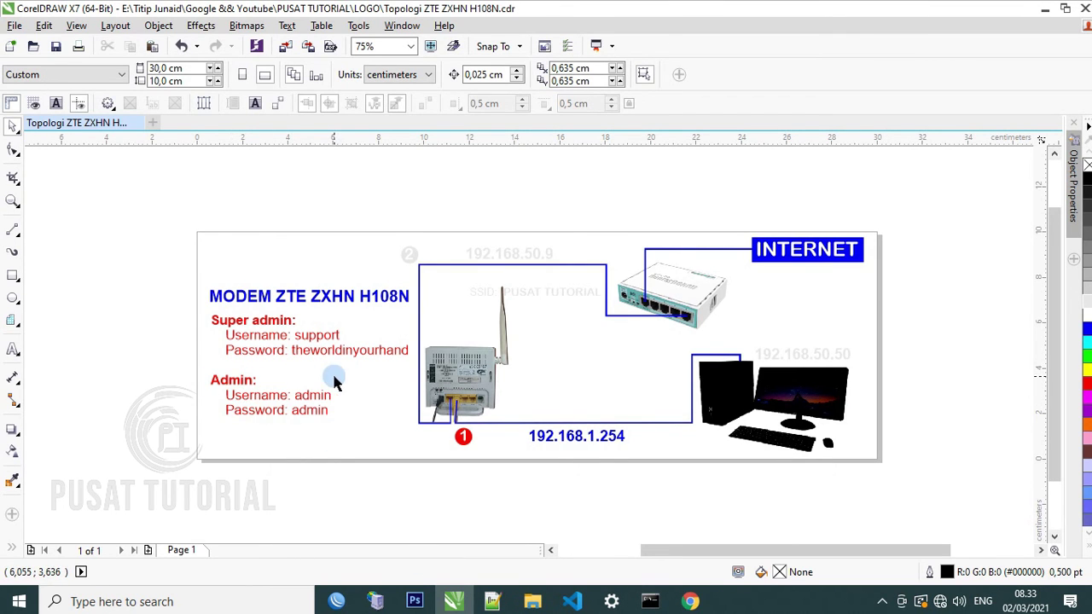
left_click(689, 602)
left_click(833, 83)
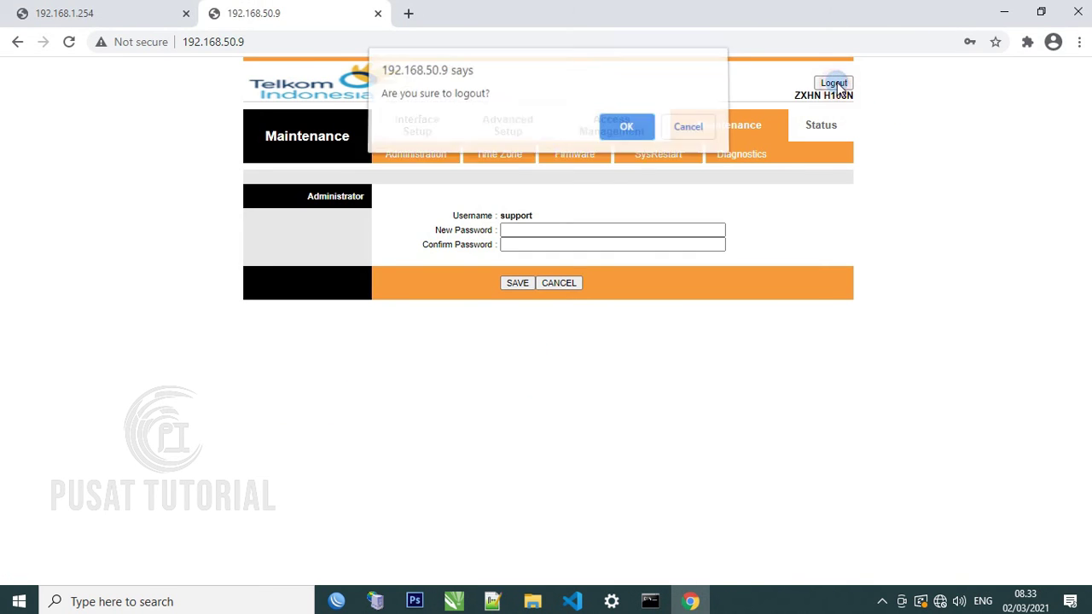
left_click(628, 133)
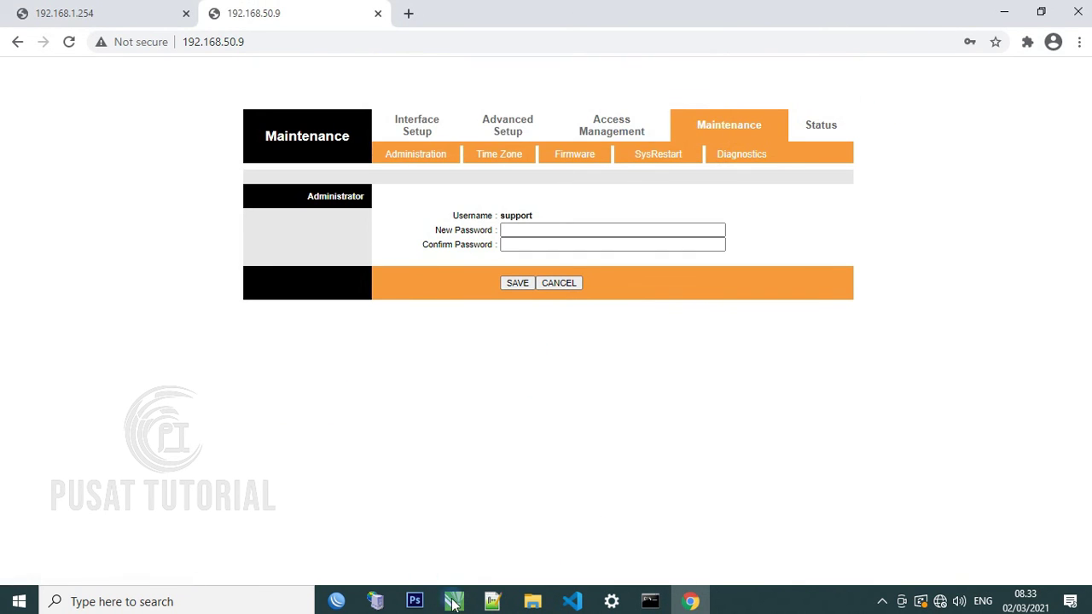
Sign in with the admin username and its current password
left_click(465, 608)
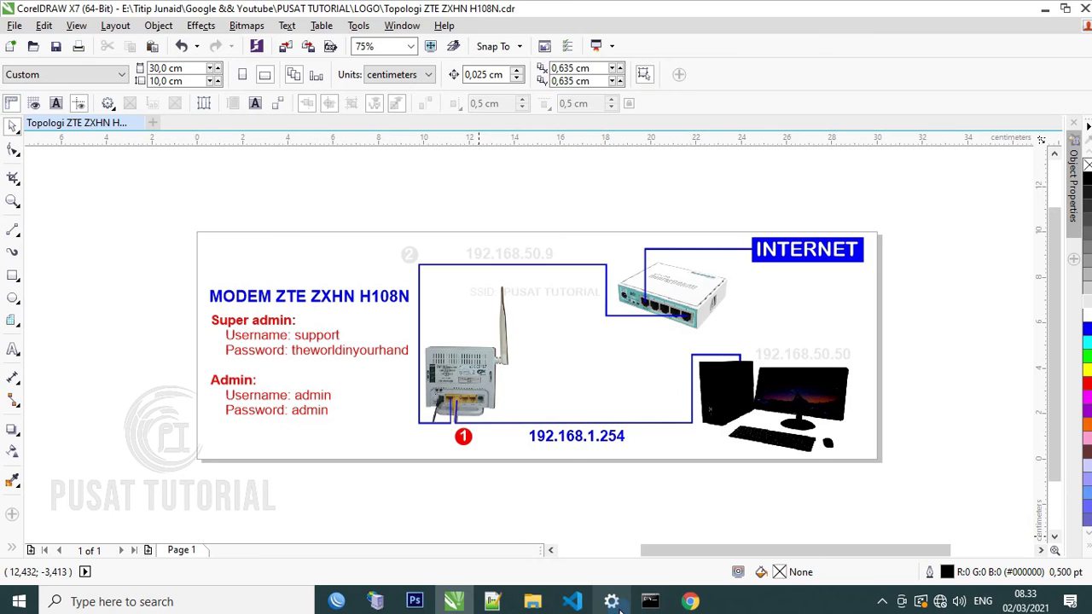
left_click(690, 601)
left_click(496, 161)
type("a")
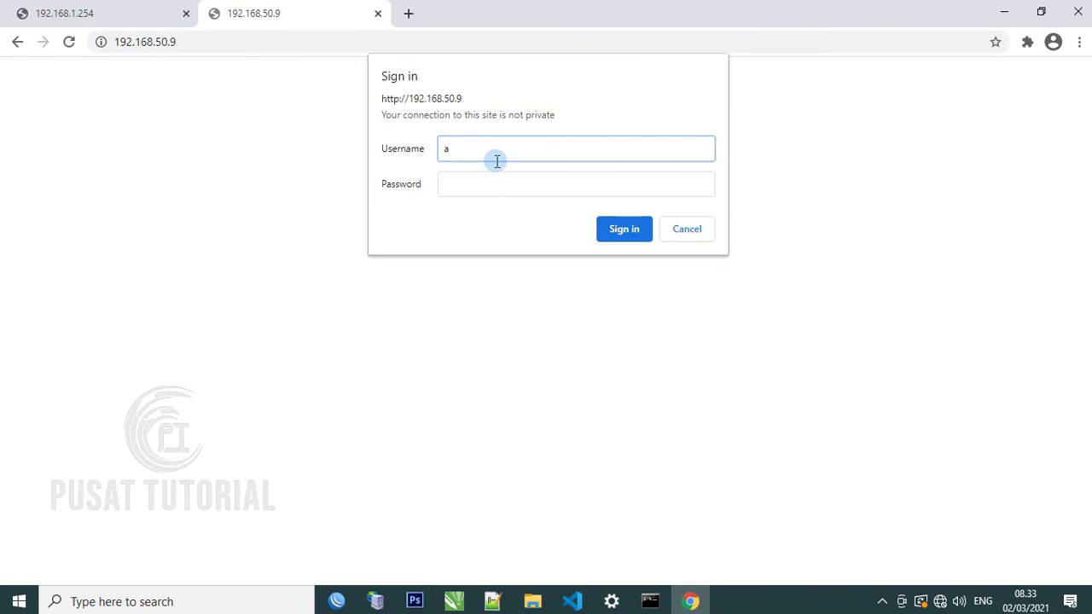
type("dmin")
key("Tab")
type("admi")
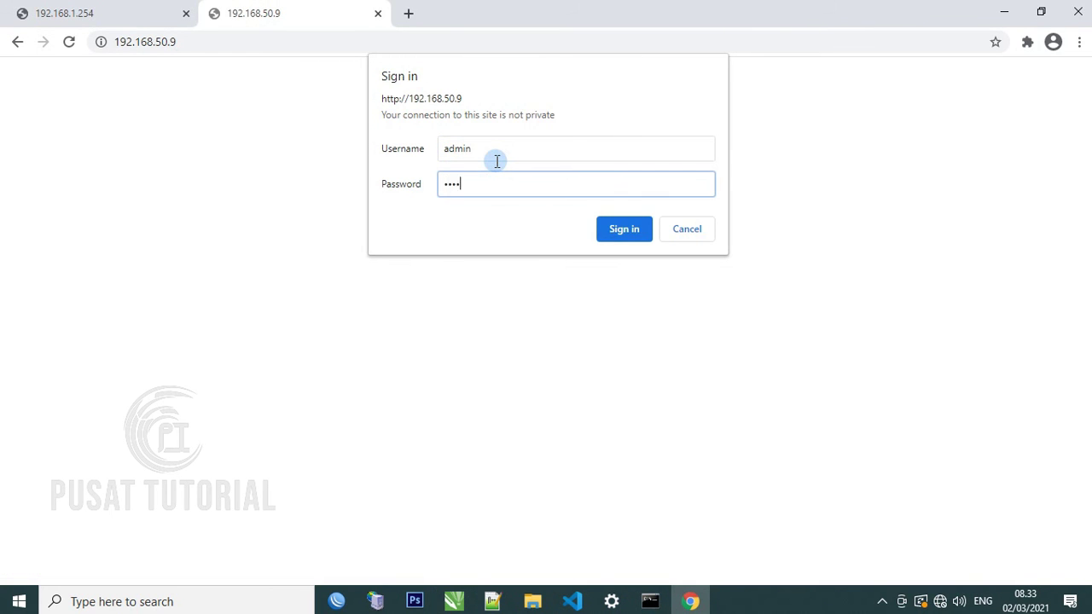
type("n")
key("Return")
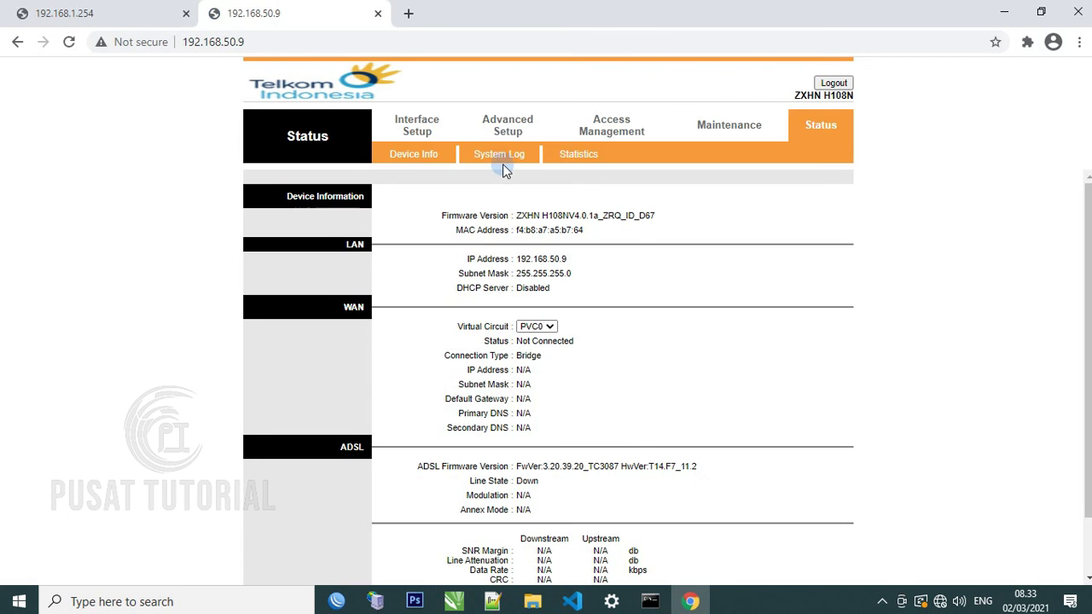
Enter and confirm a new admin password in Maintenance > Administration and save it
left_click(719, 126)
left_click(519, 229)
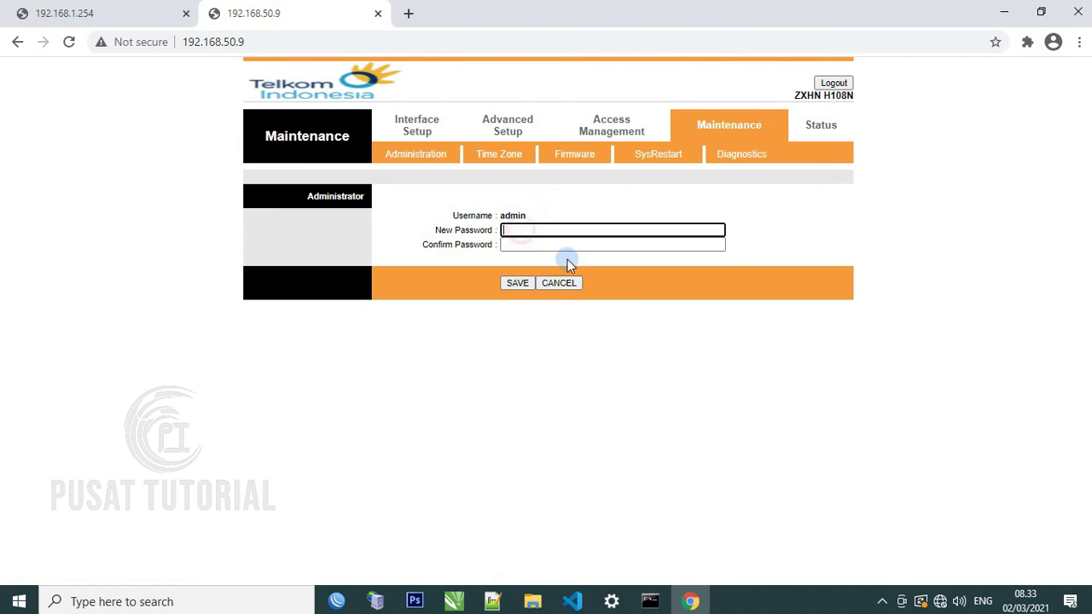
type("**")
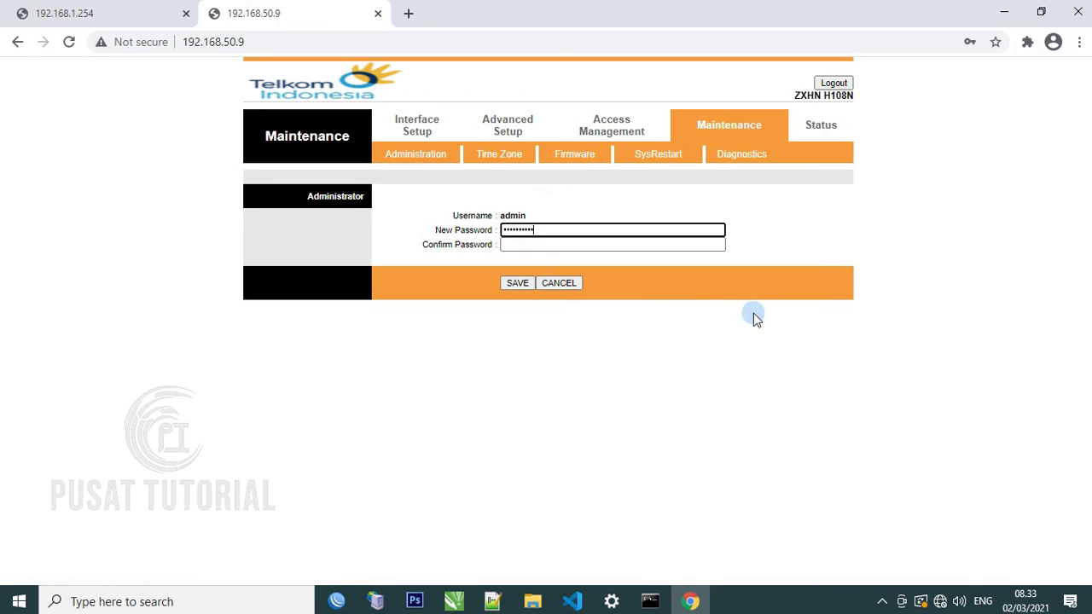
key("Tab")
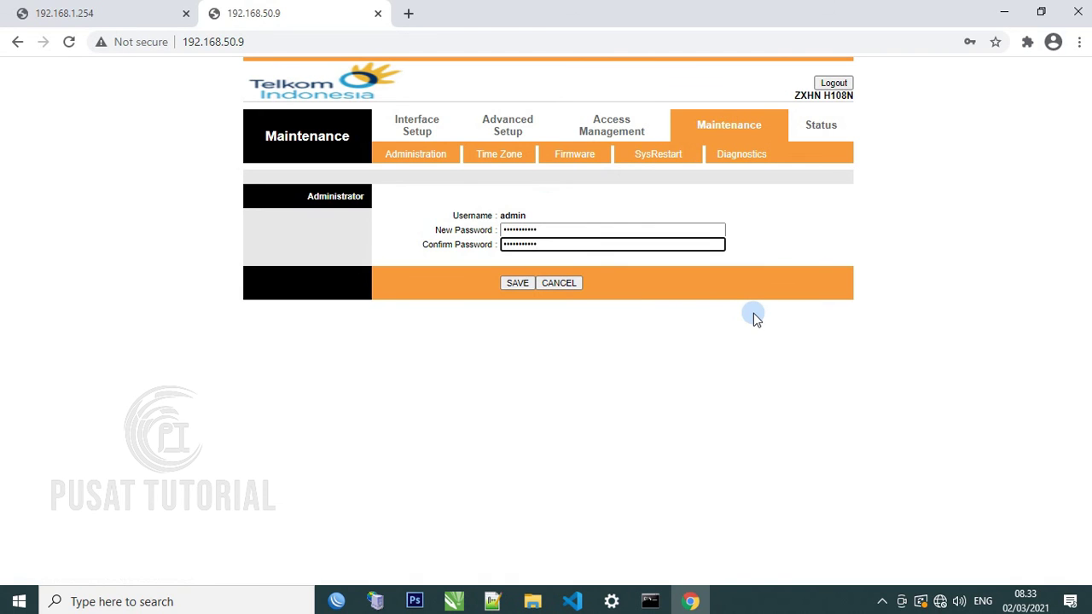
left_click(516, 282)
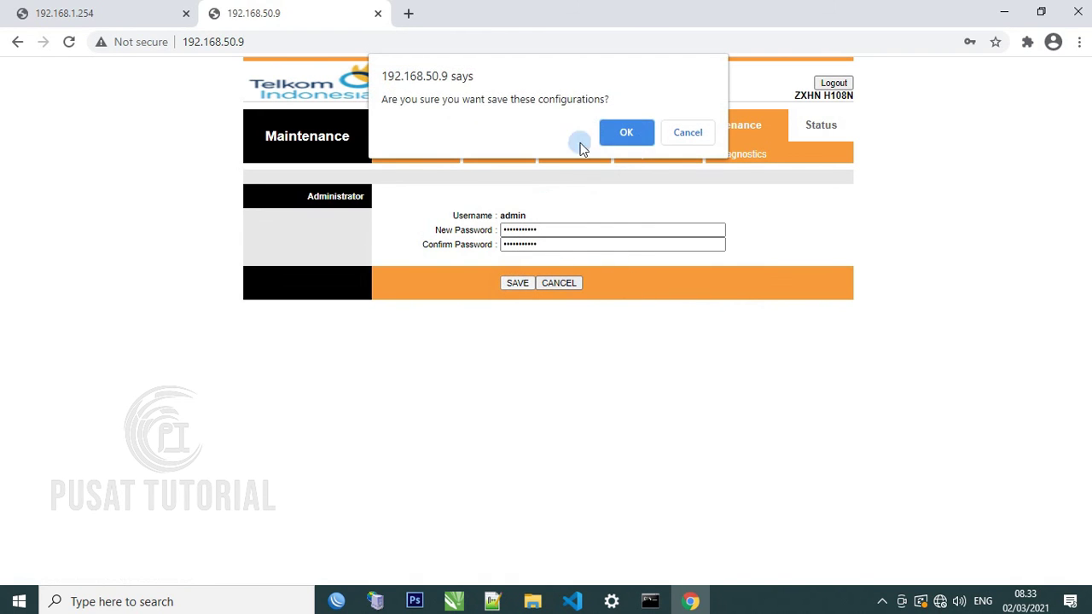
left_click(617, 135)
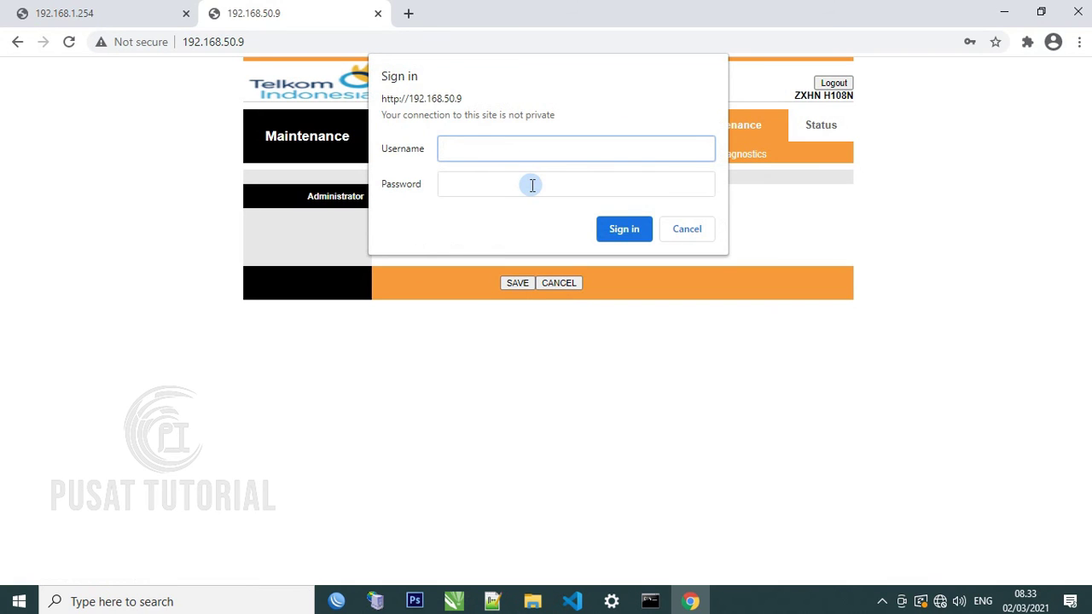
Sign back in as admin with the new password
type("admin")
left_click(532, 185)
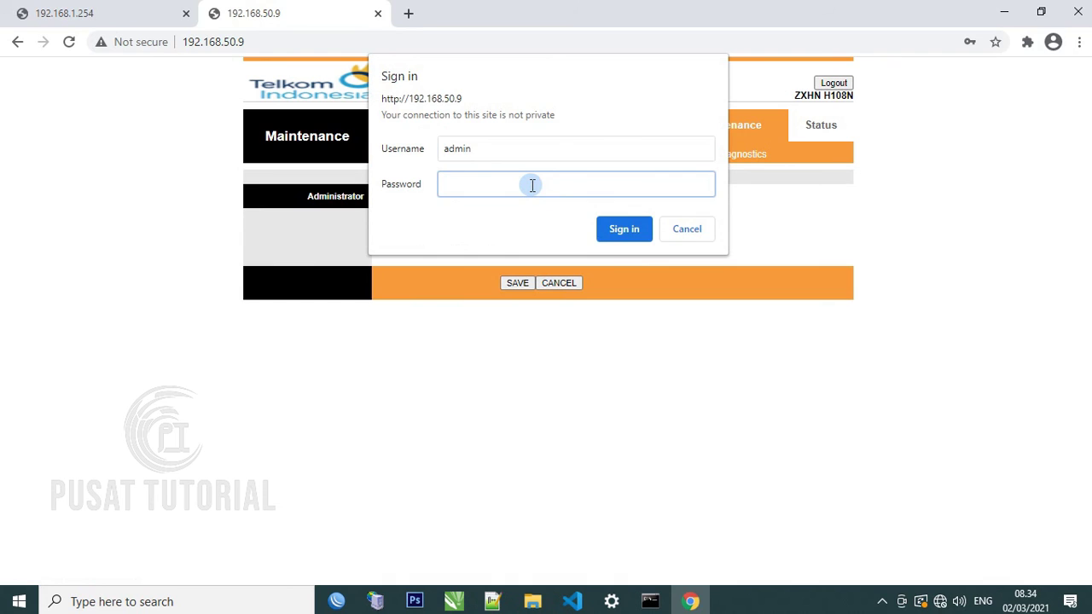
type("admi")
key("Return")
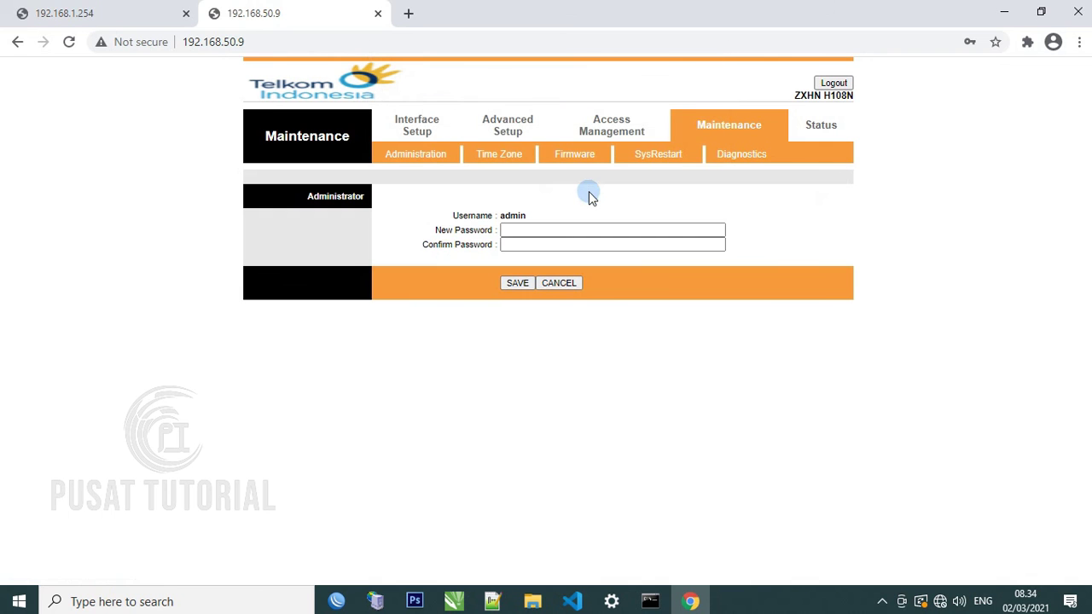
Review the status and bridge-mode internet interface settings against the CorelDRAW topology diagram
left_click(814, 130)
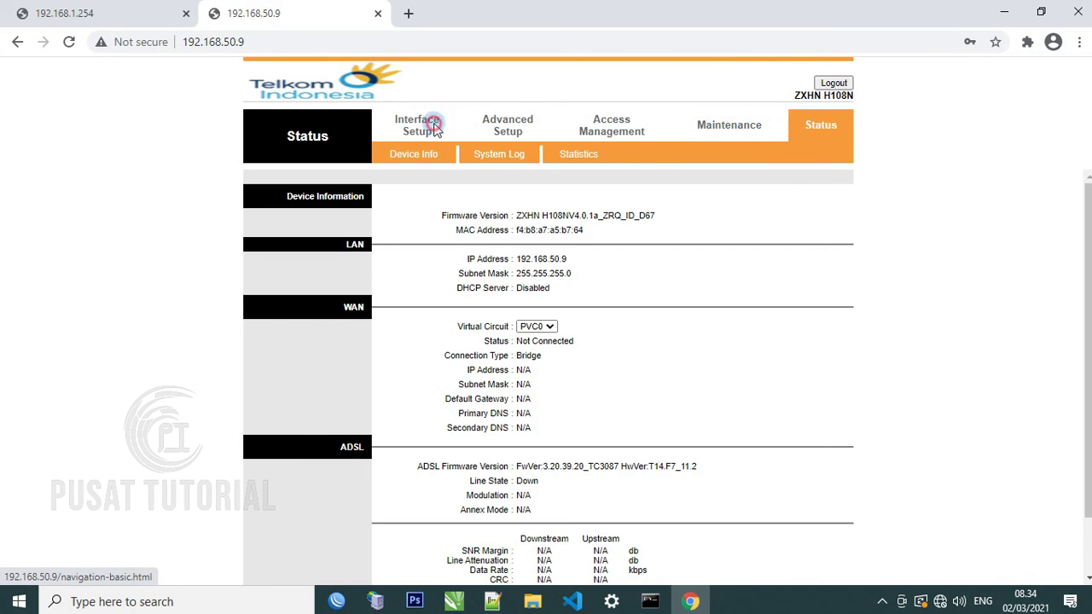
left_click(437, 126)
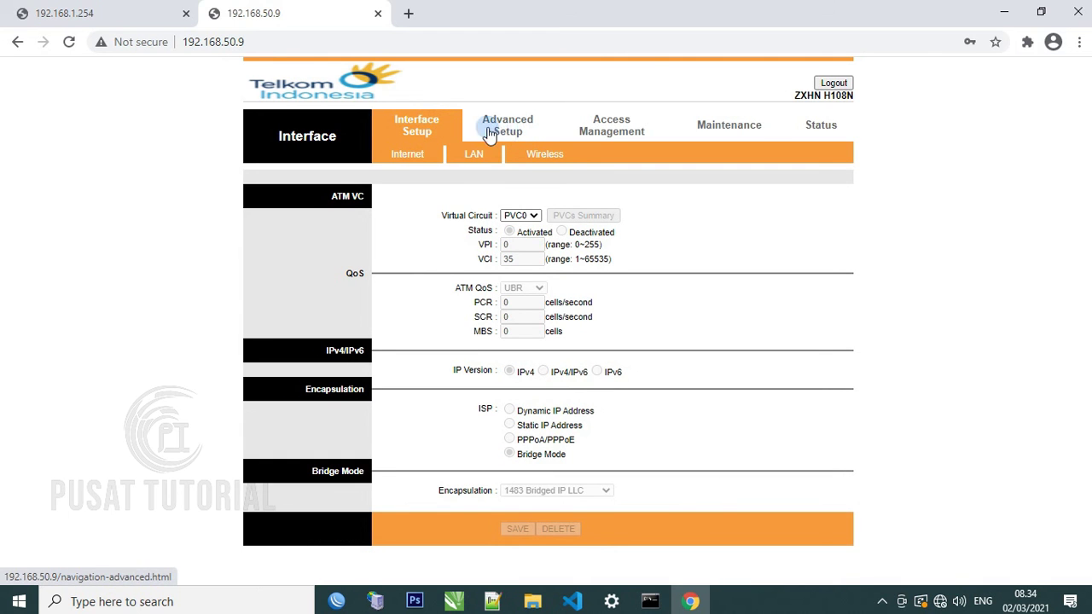
left_click(456, 601)
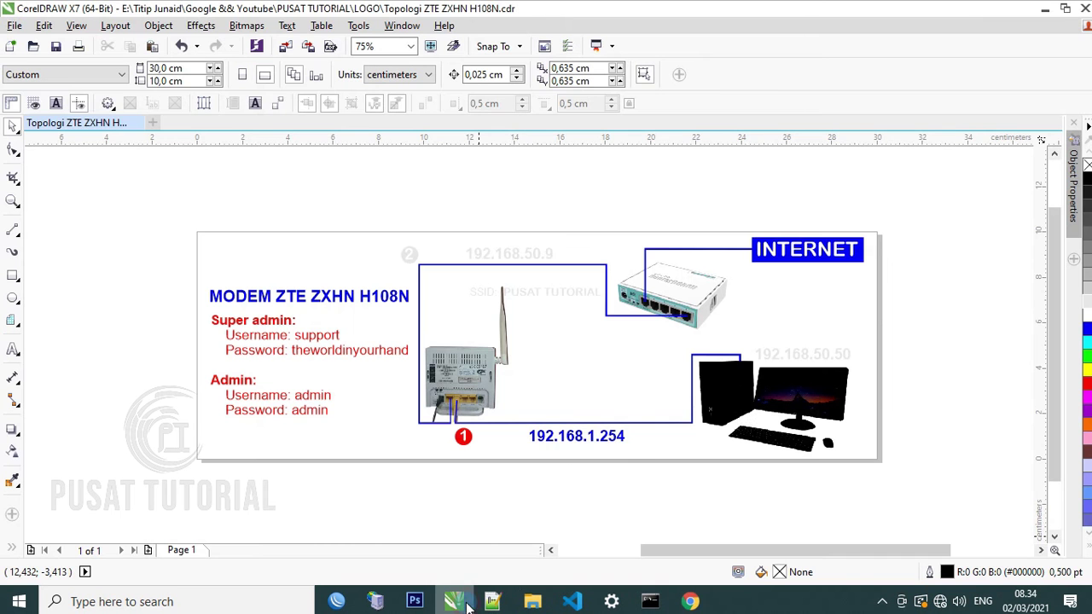
left_click(817, 356)
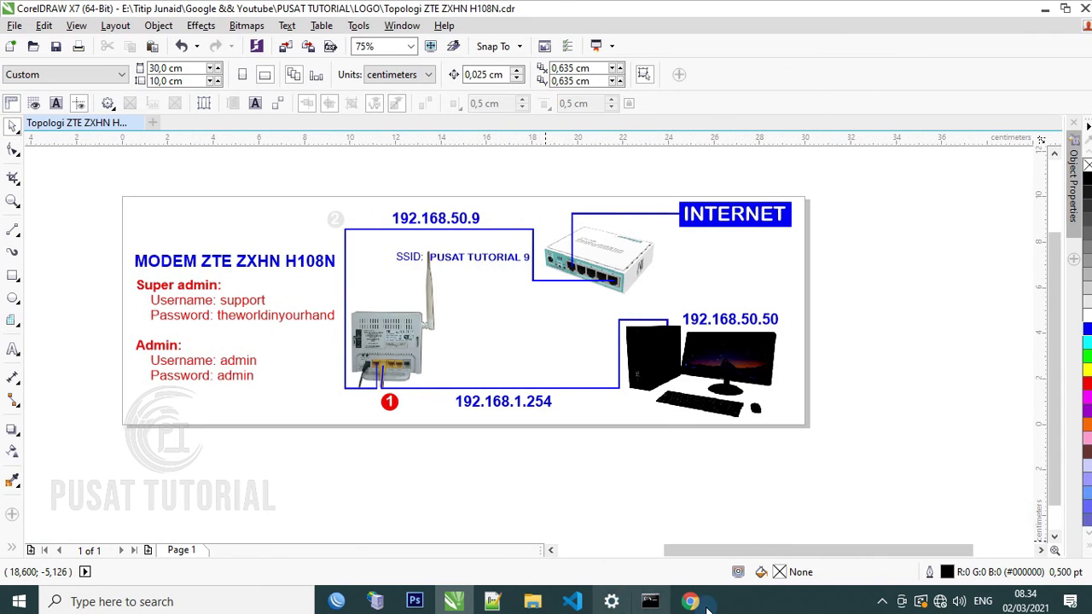
mouse_move(691, 603)
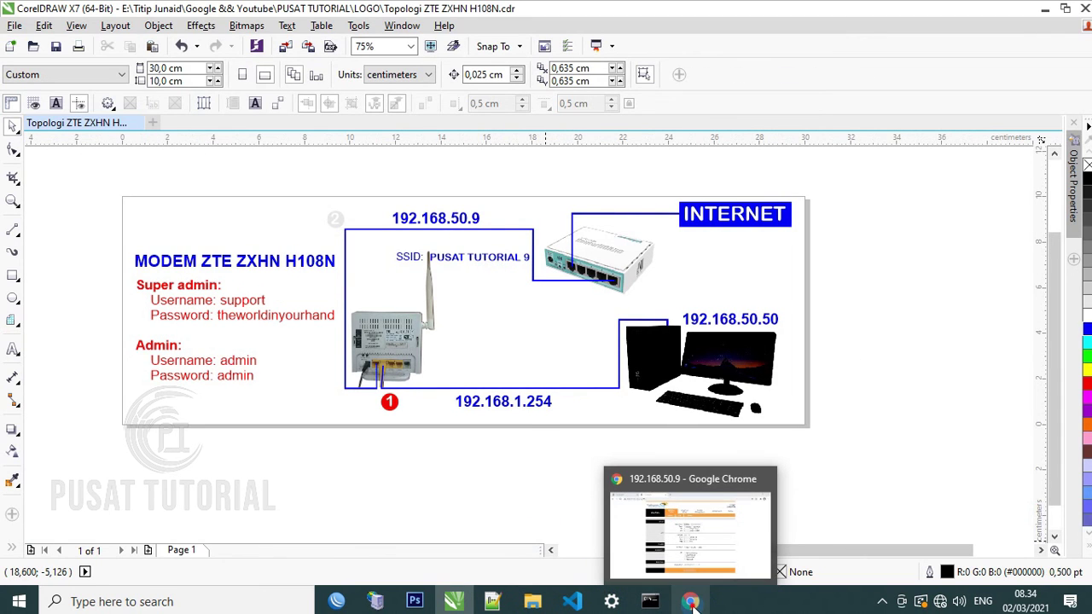
left_click(691, 603)
Search for 'youtube' in a new tab to test internet access
left_click(404, 14)
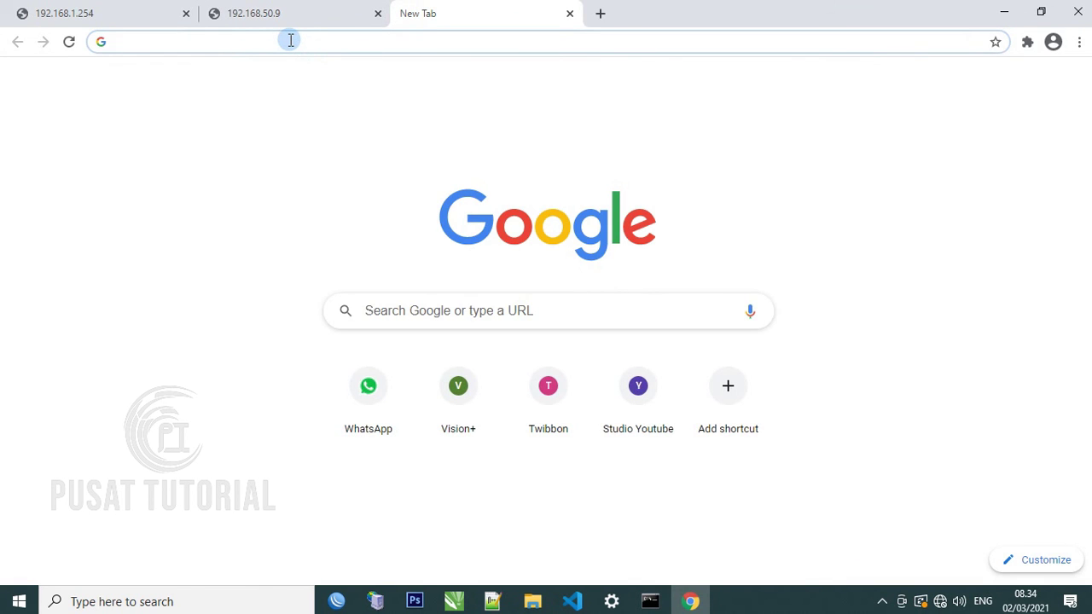
type("y")
key("Return")
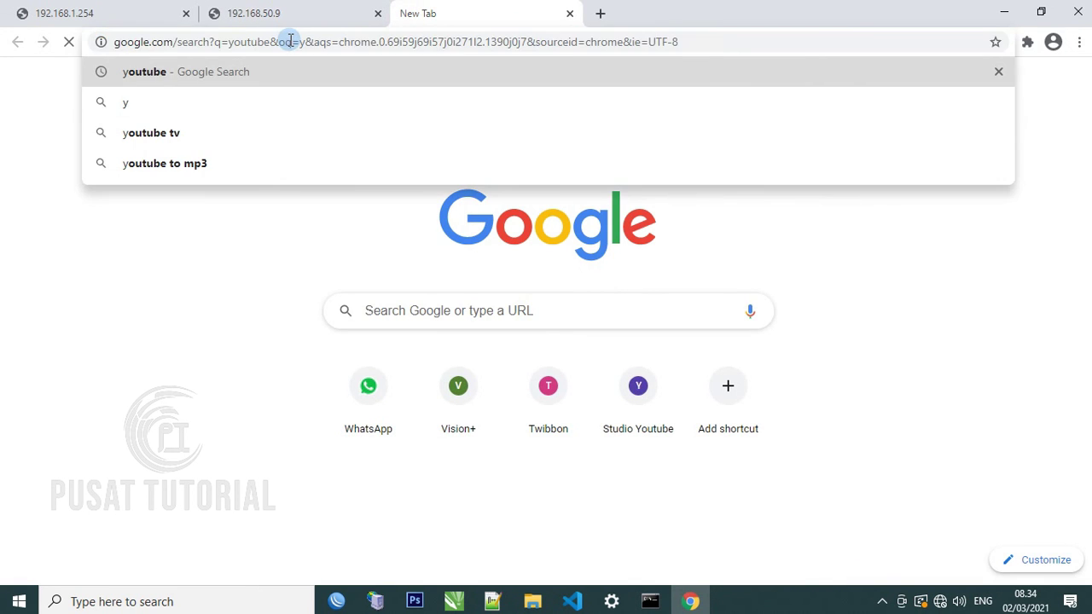